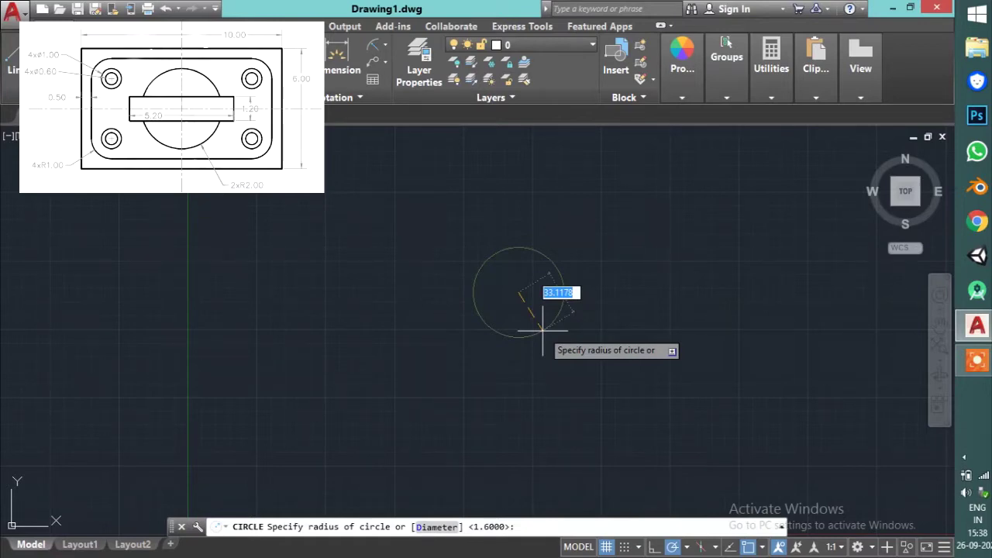
# Finish the circle with a radius of 2
pyautogui.write('2')
pyautogui.press('Return')
pyautogui.scroll(10, 527, 282)
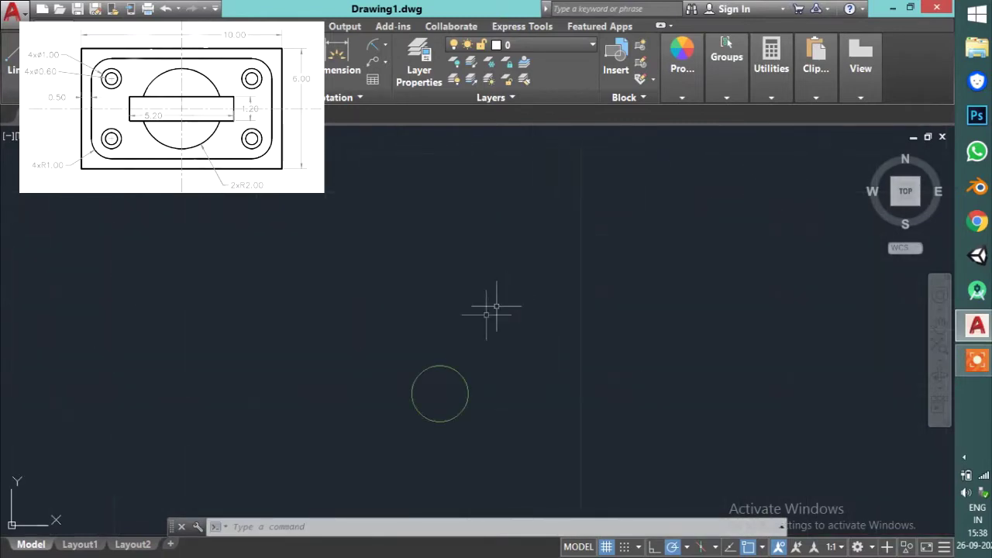
pyautogui.scroll(2, 414, 456)
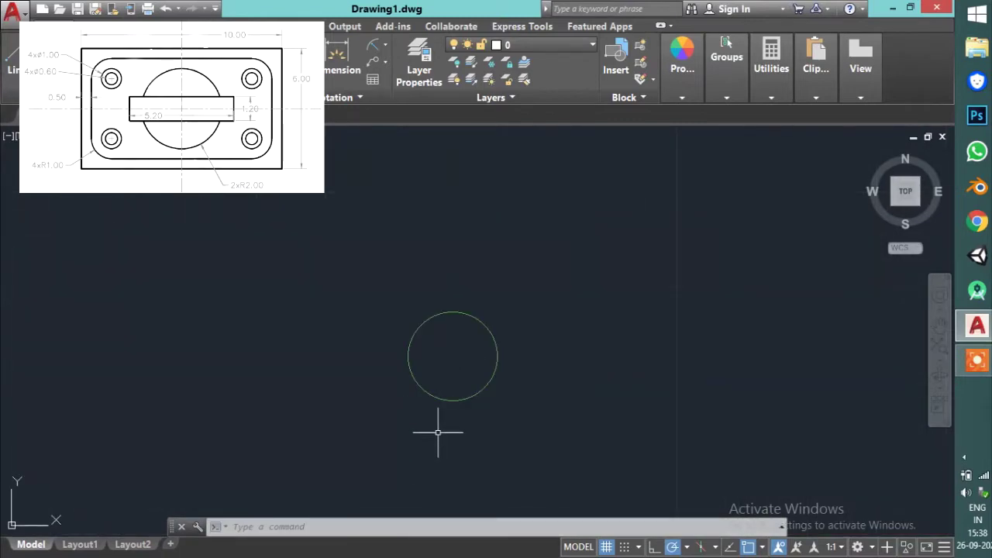
# Starting at the circle's centre, draw connected lines 0.6 straight up and 2.6 horizontally to the right
pyautogui.write('l')
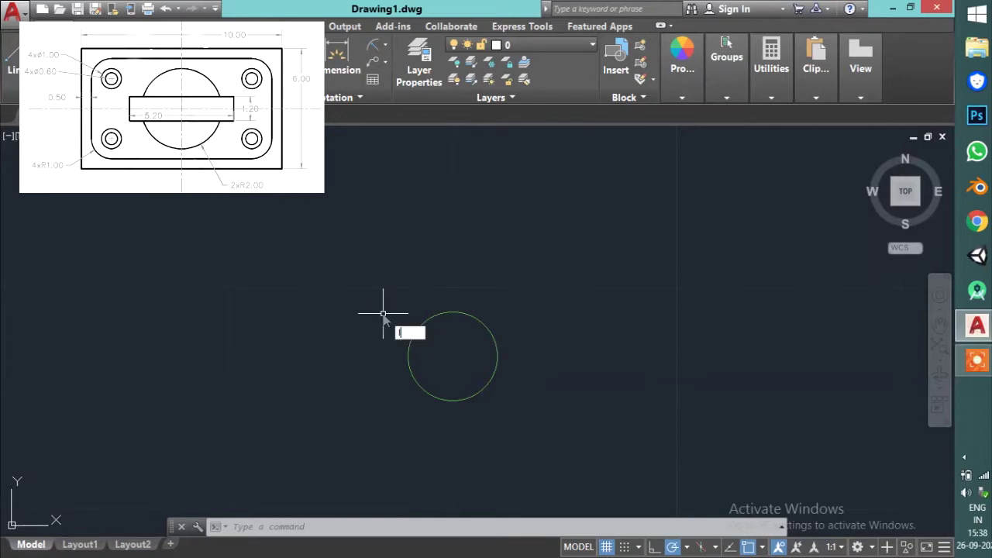
pyautogui.press('Return')
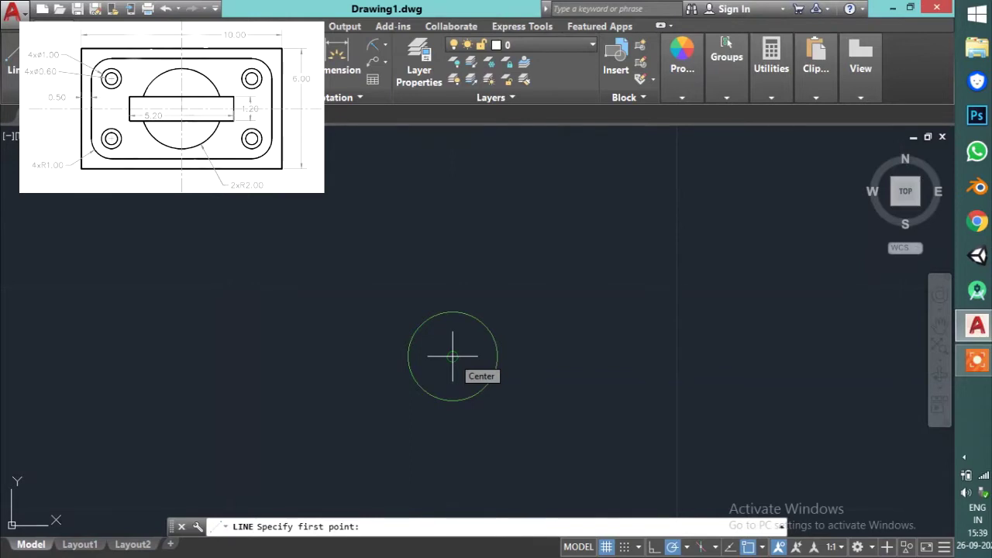
pyautogui.click(453, 357)
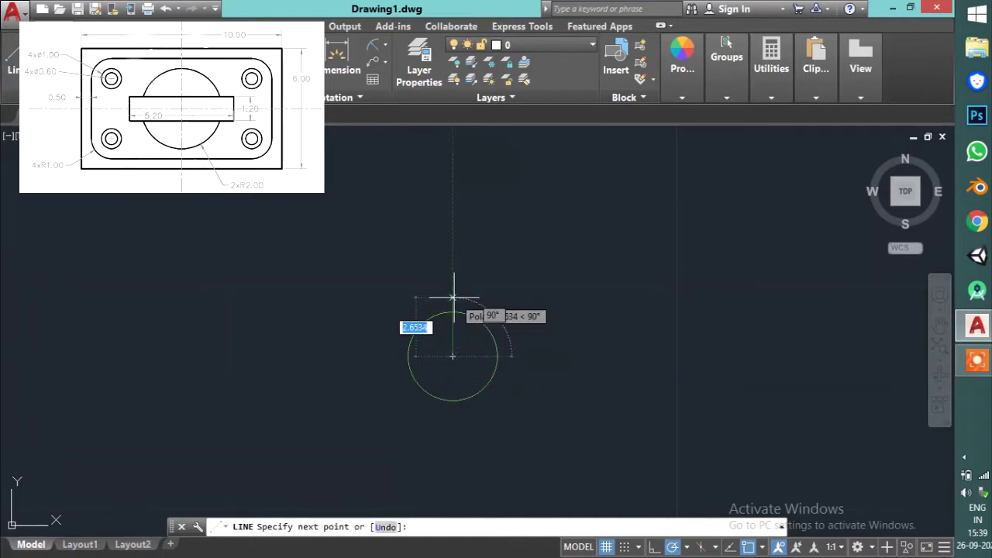
pyautogui.write('0.6')
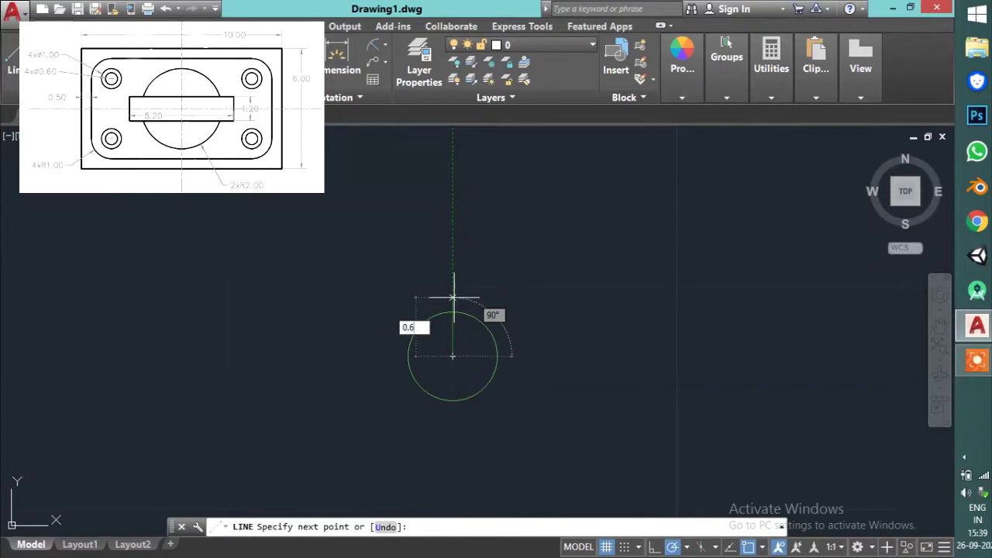
pyautogui.press('Return')
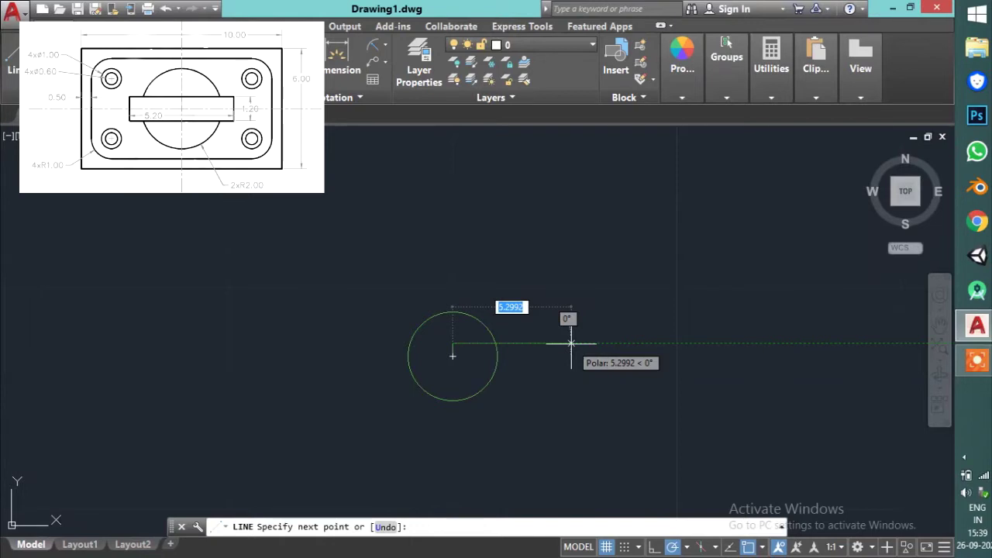
pyautogui.write('2.6')
pyautogui.press('Return')
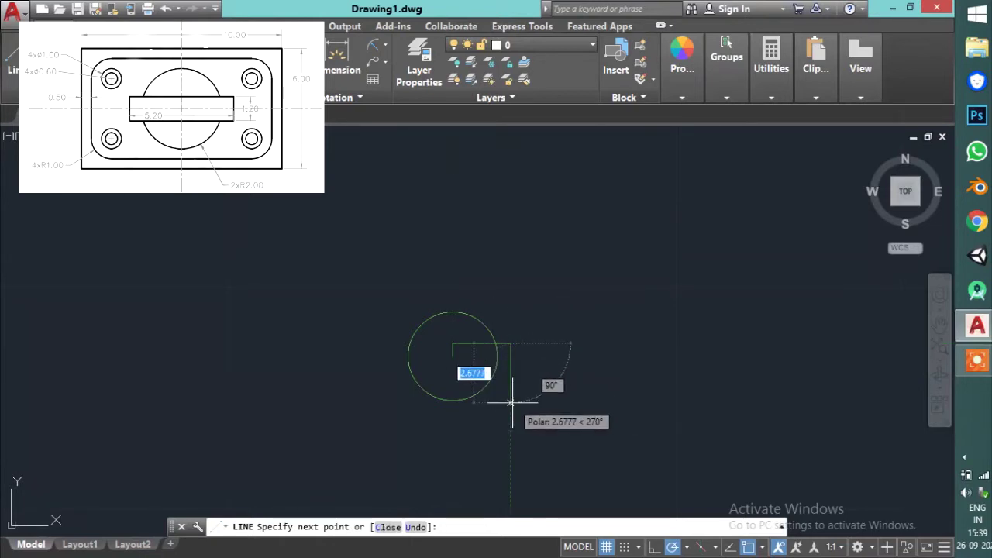
# Continue the lines 1.2 down, 5.2 left and 1.2 up, closing the bar rectangle at the upper end of the 0.6 line
pyautogui.write('1.2')
pyautogui.press('Return')
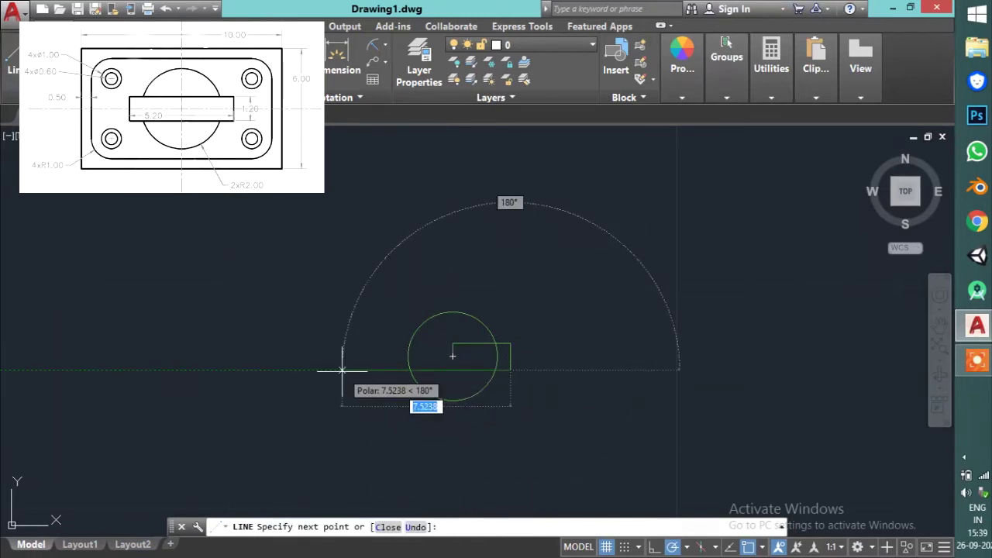
pyautogui.write('5.2')
pyautogui.press('Return')
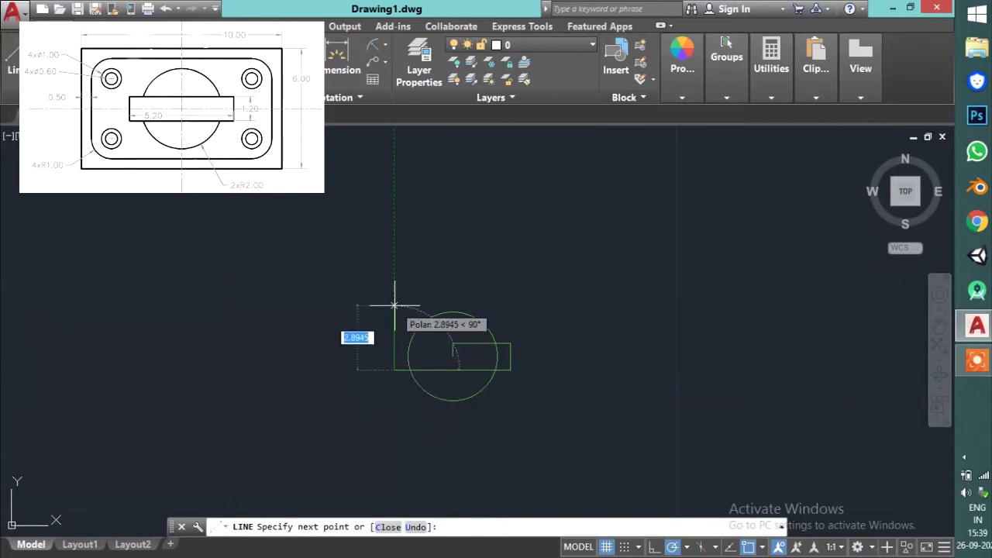
pyautogui.write('2')
pyautogui.press('BackSpace')
pyautogui.write('1.2')
pyautogui.press('Return')
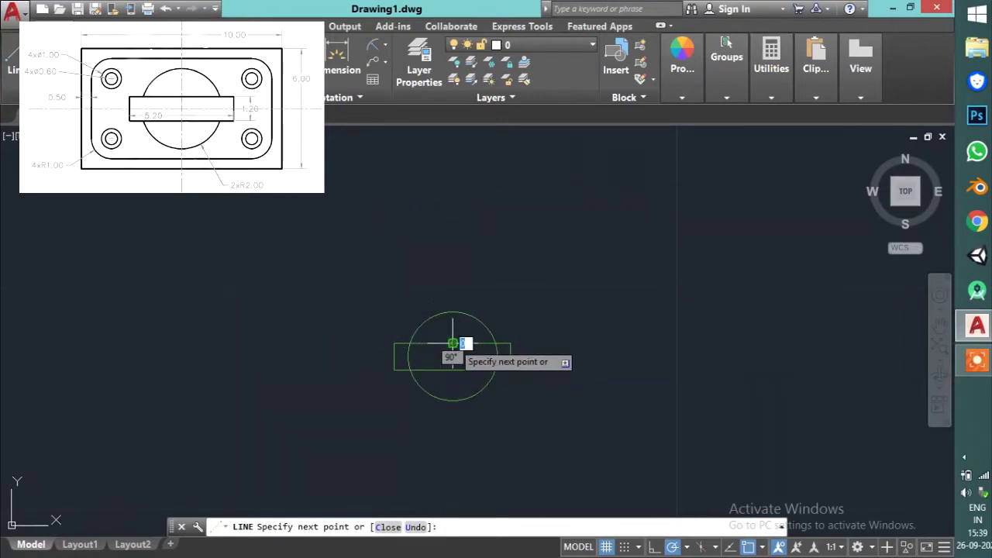
pyautogui.press('Return')
# Delete the short vertical construction line between the circle's centre and the bar rectangle's upper edge
pyautogui.scroll(8, 458, 345)
pyautogui.scroll(-2, 456, 349)
pyautogui.scroll(-2, 443, 359)
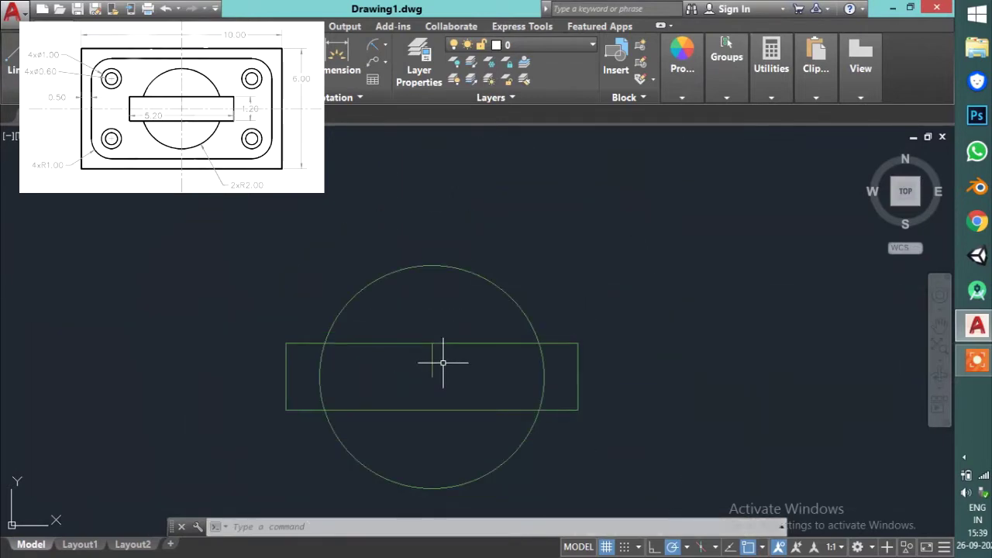
pyautogui.scroll(-4, 265, 416)
pyautogui.scroll(2, 228, 427)
pyautogui.scroll(2, 228, 427)
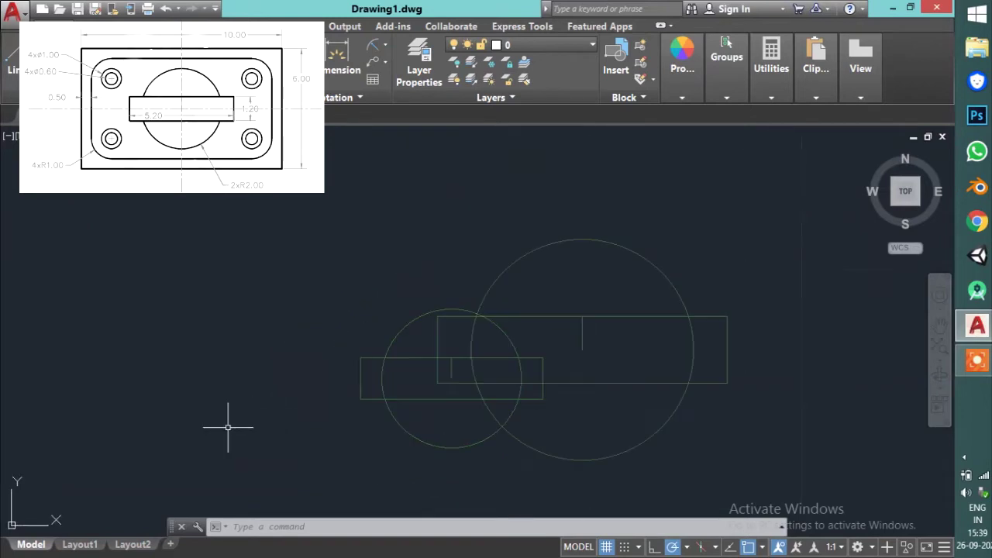
pyautogui.click(584, 339)
pyautogui.click(580, 339)
pyautogui.press('Delete')
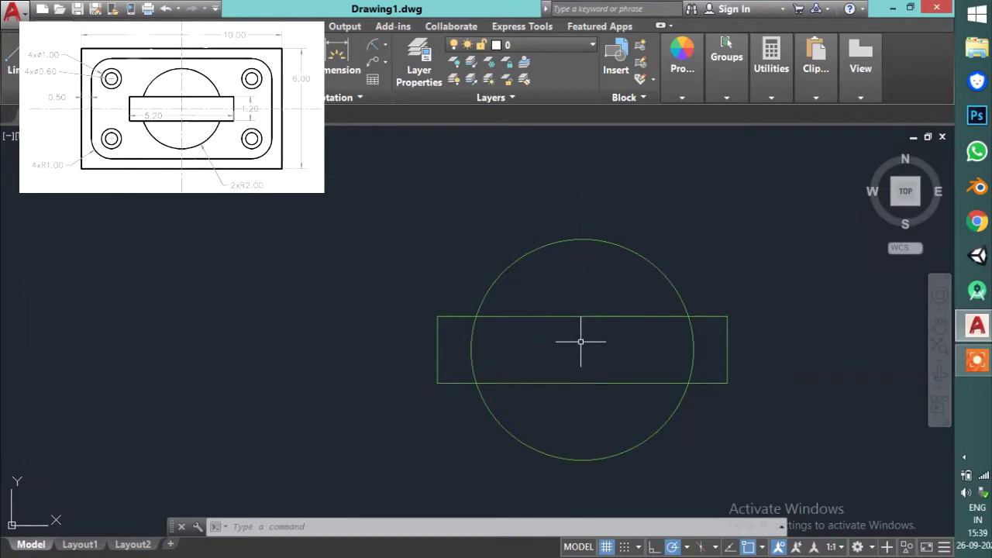
# Starting at the circle's centre, draw connected lines 3 straight up and 5 horizontally to the right
pyautogui.scroll(-2, 615, 310)
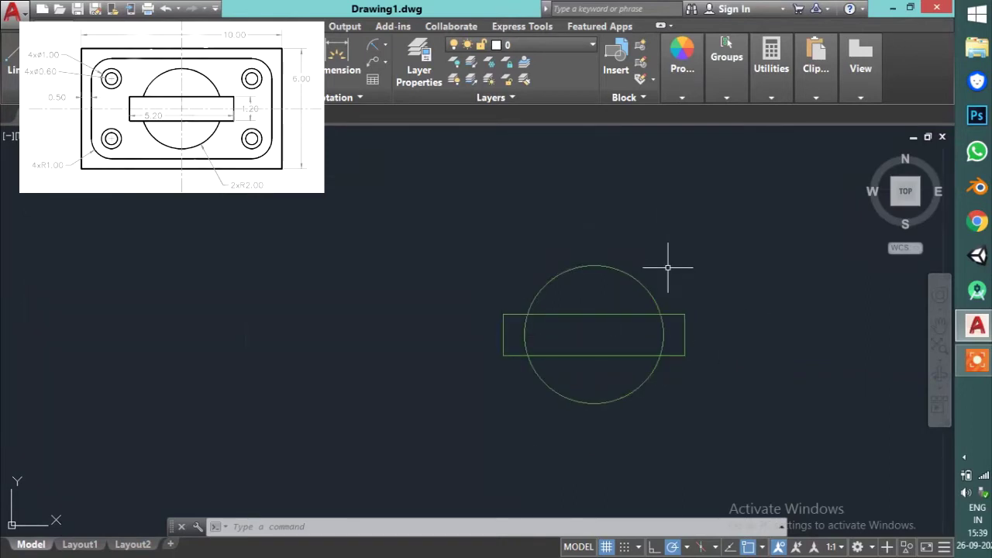
pyautogui.write('l')
pyautogui.press('Return')
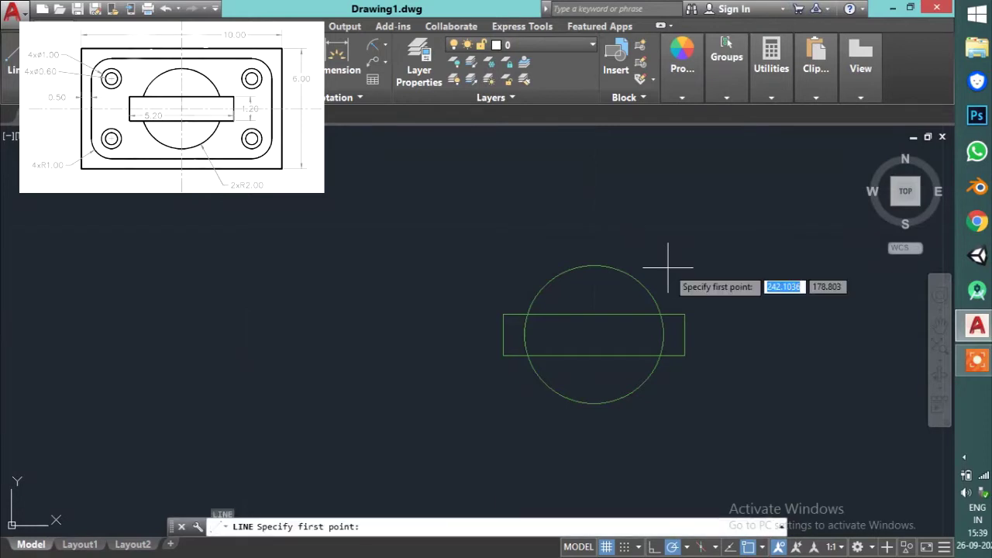
pyautogui.click(594, 334)
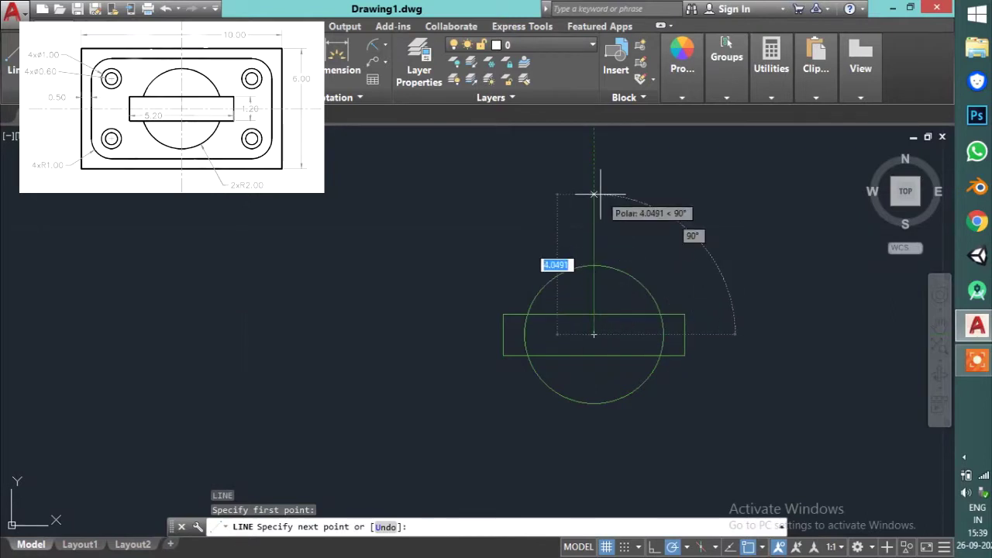
pyautogui.write('3')
pyautogui.press('Return')
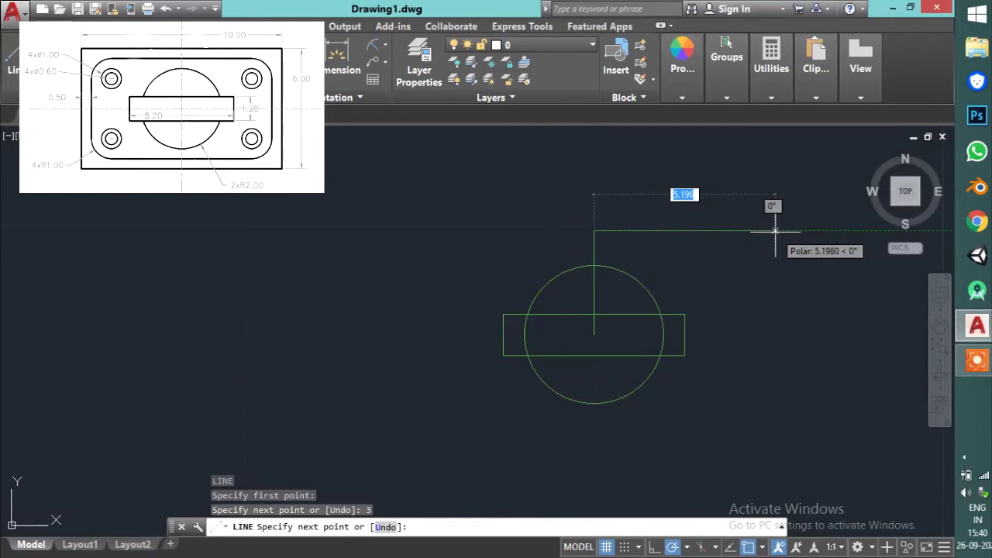
pyautogui.write('5')
pyautogui.press('Return')
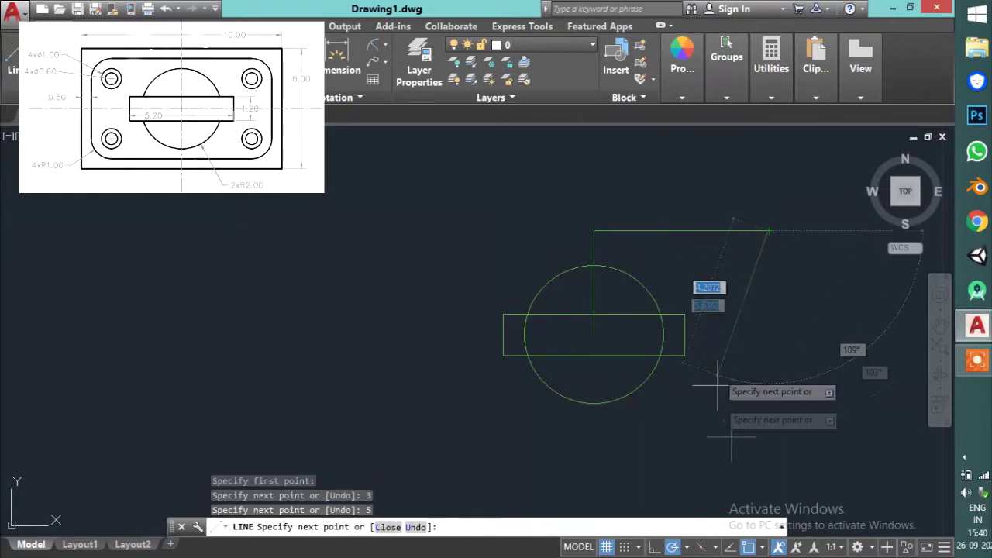
# Close the outer rectangle with lines 6 down, 10 left, 6 up and back to its upper midpoint, and delete the vertical construction line
pyautogui.write('6')
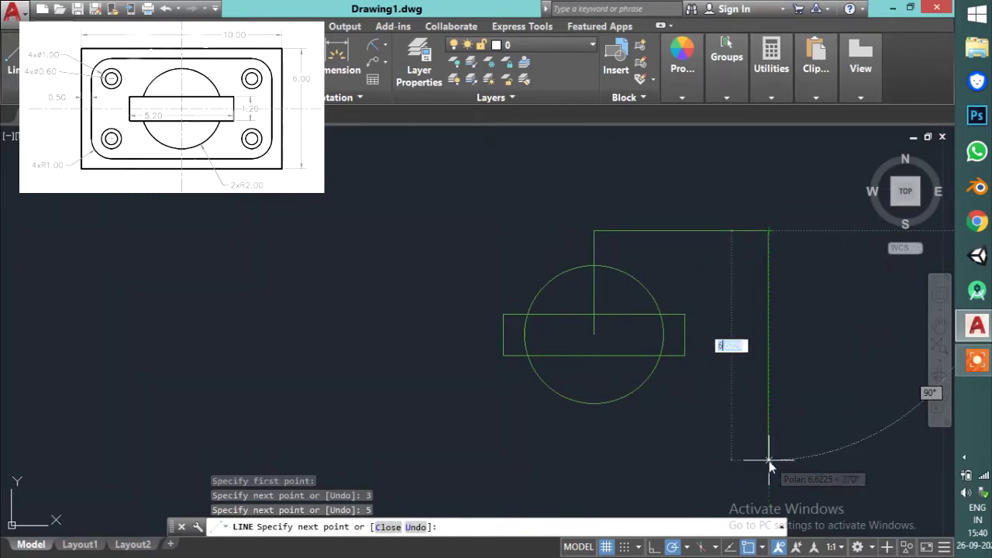
pyautogui.press('Return')
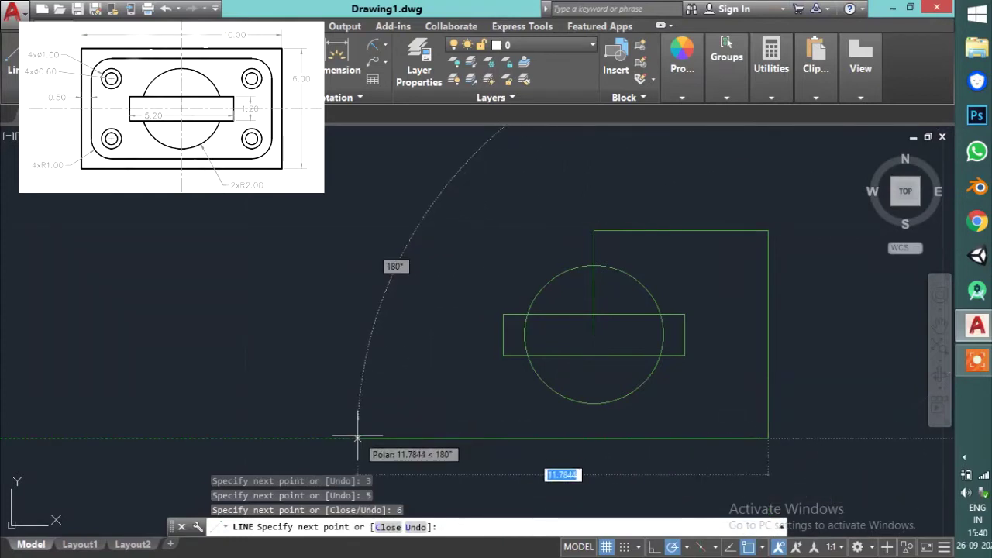
pyautogui.write('10')
pyautogui.press('Return')
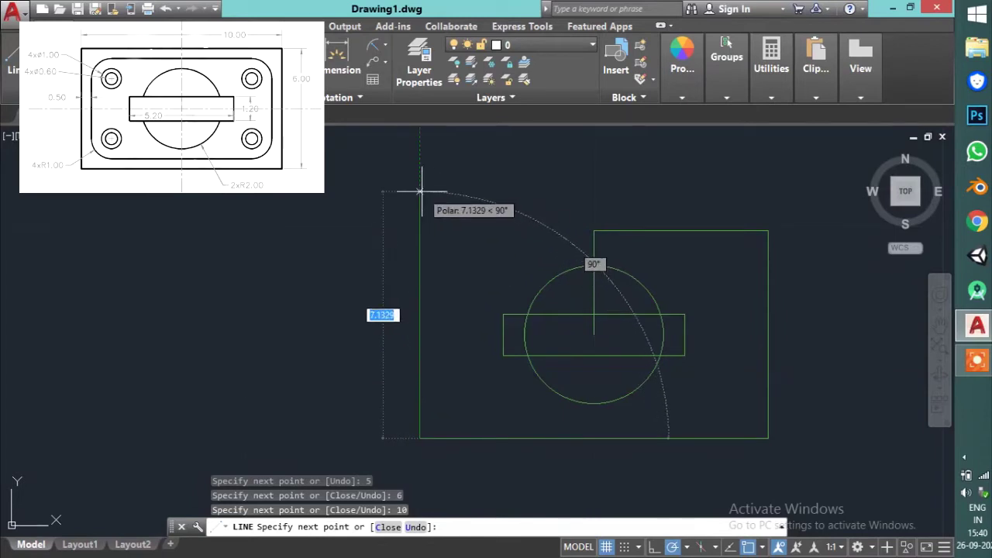
pyautogui.write('6')
pyautogui.press('Return')
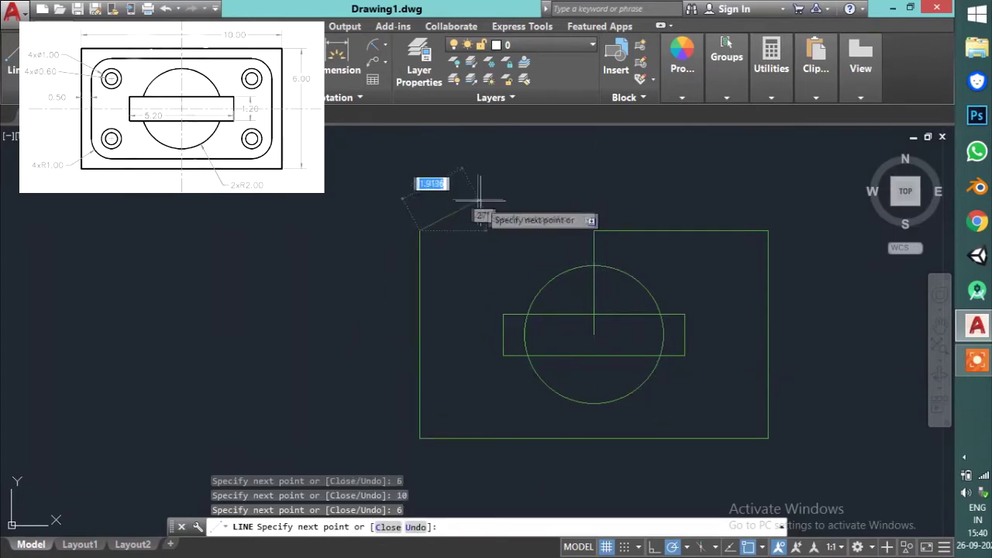
pyautogui.click(594, 230)
pyautogui.press('Escape')
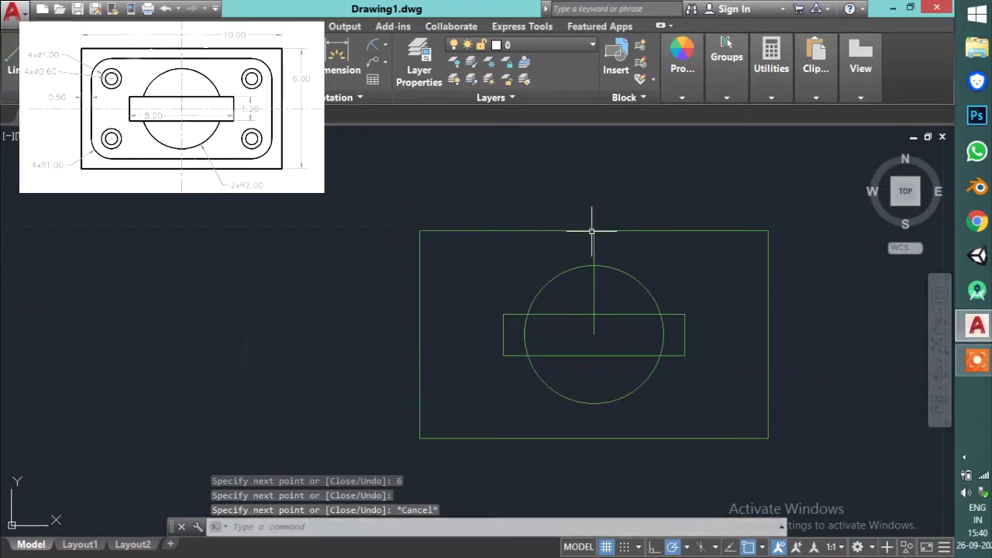
pyautogui.click(594, 271)
pyautogui.press('Delete')
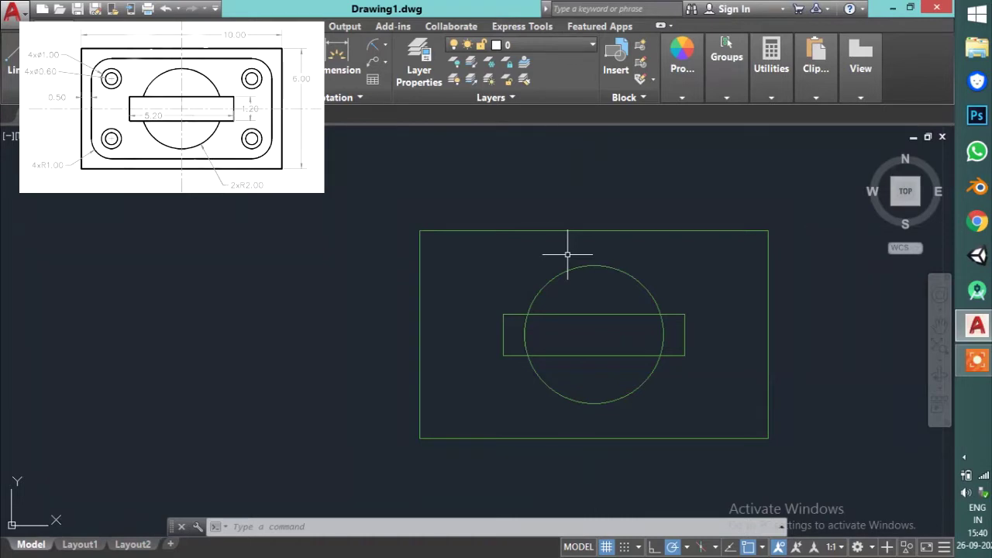
# Starting at the circle's centre, draw connected lines 2.5 straight up and 4.5 horizontally to the right
pyautogui.press('l')
pyautogui.press('Return')
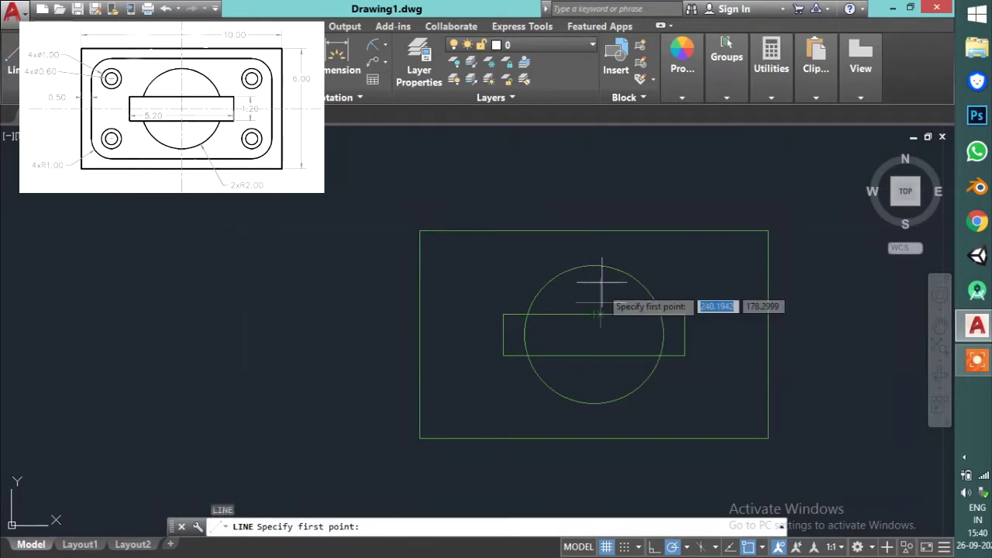
pyautogui.click(594, 334)
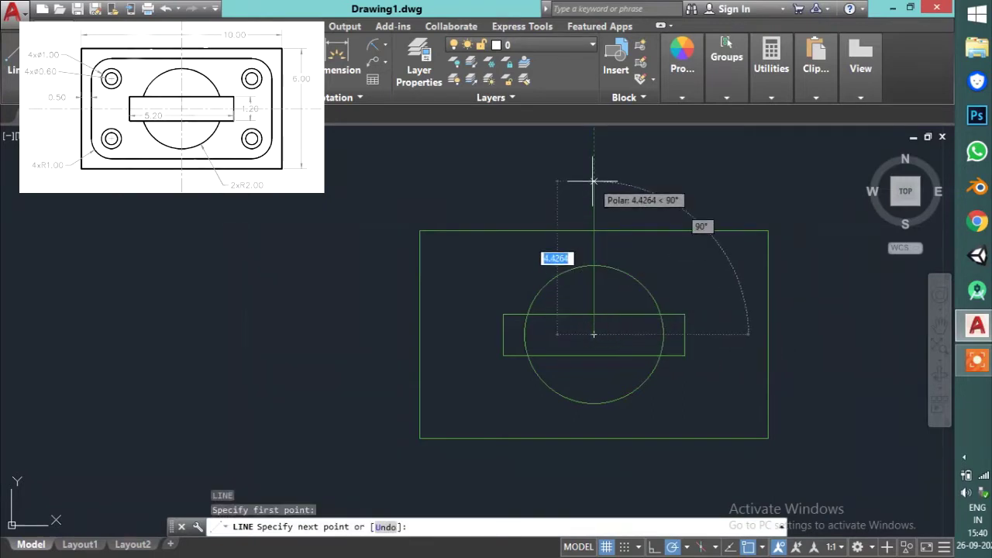
pyautogui.write('2.5')
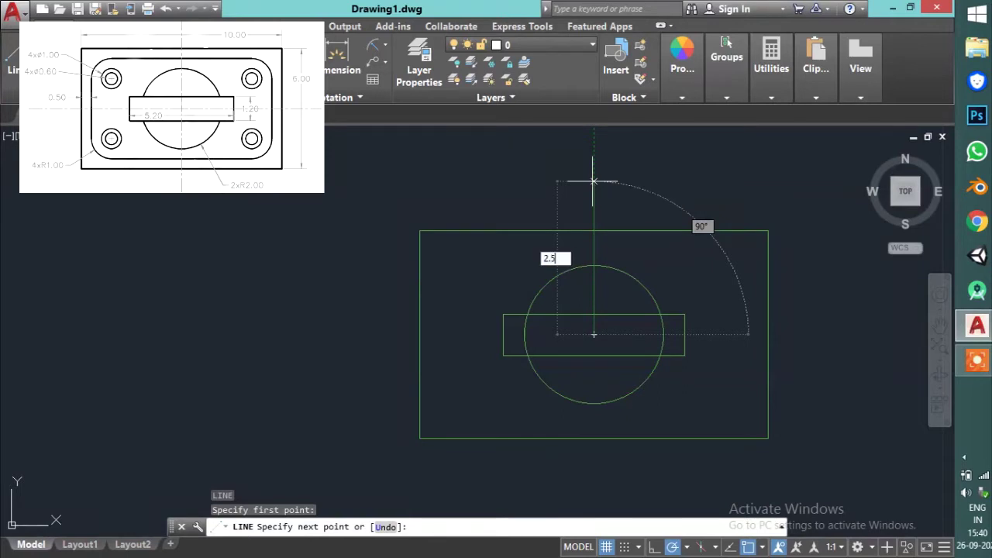
pyautogui.press('Return')
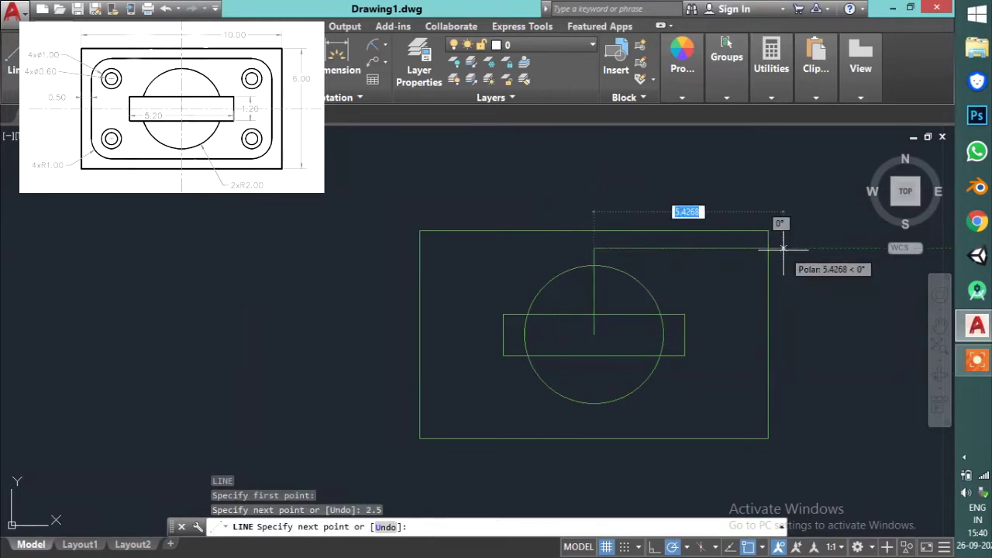
pyautogui.write('4.5')
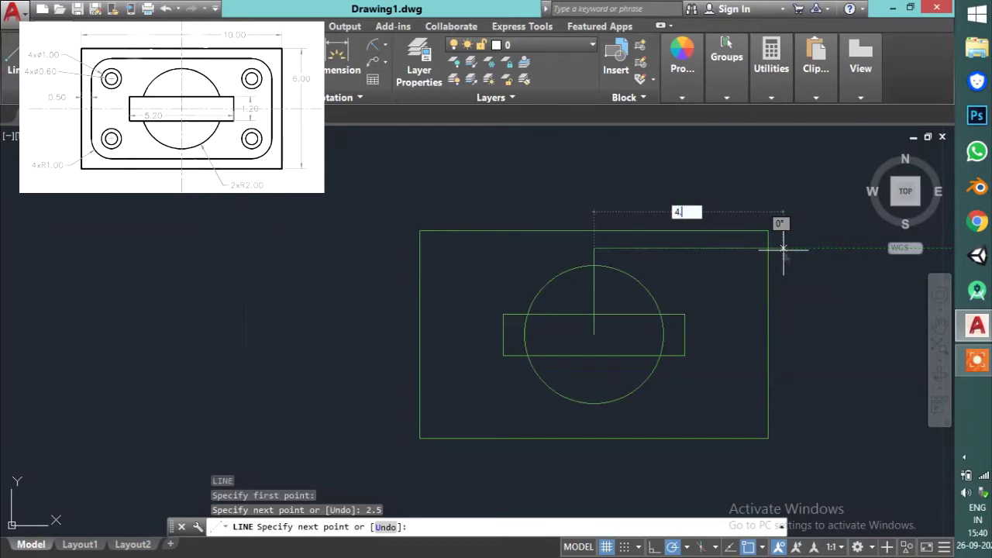
pyautogui.press('Return')
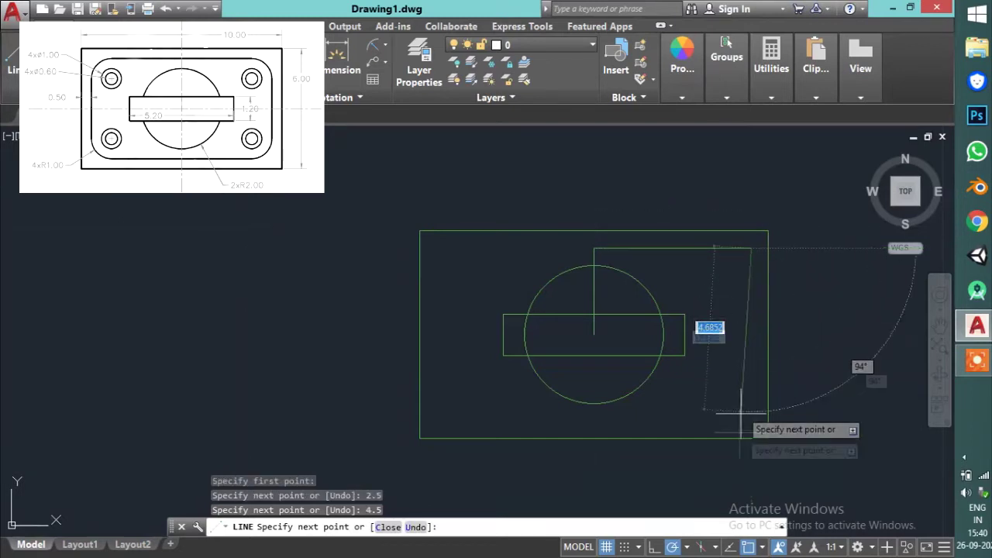
# Continue the lines 5 down, 9 left and 5 up, closing the inner rectangle at the upper end of the 2.5 line
pyautogui.write('5')
pyautogui.press('Return')
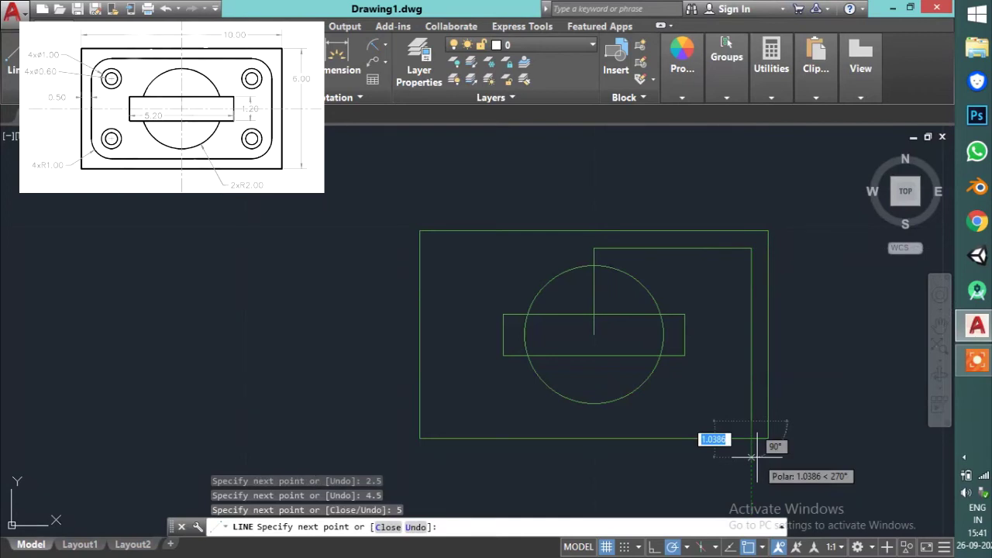
pyautogui.write('9')
pyautogui.press('Return')
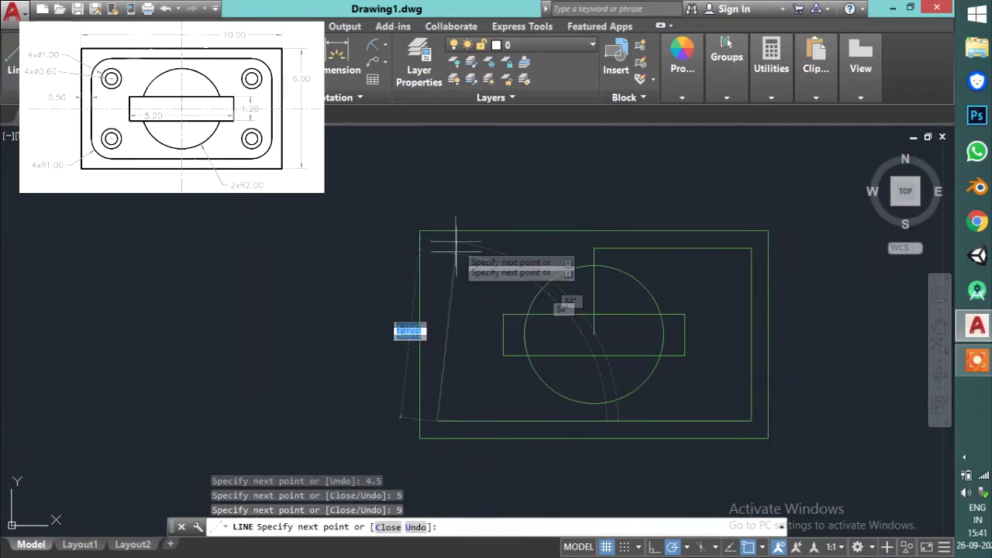
pyautogui.write('5')
pyautogui.press('Return')
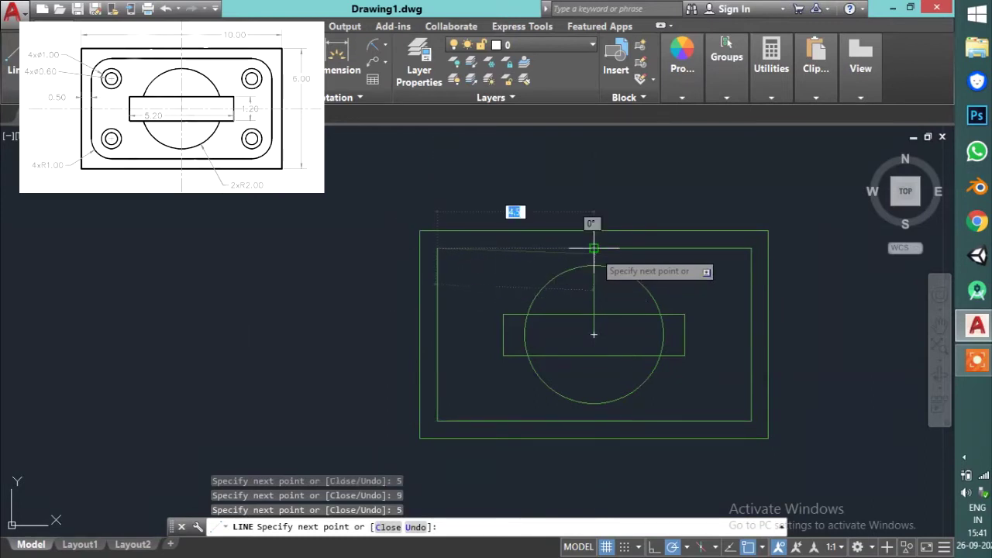
pyautogui.press('Escape')
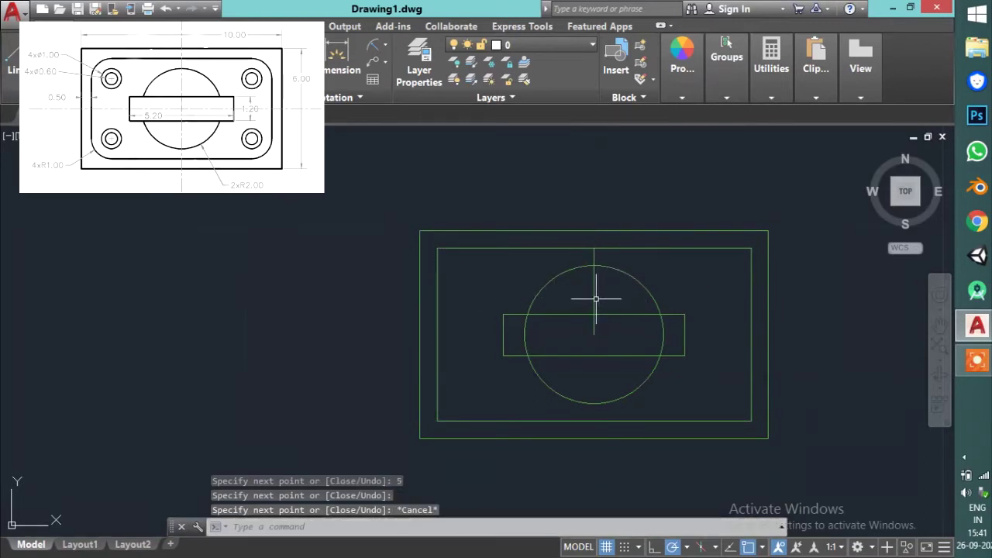
# Delete the vertical construction line and trim away both circle arcs inside the central bar
pyautogui.click(594, 298)
pyautogui.press('Delete')
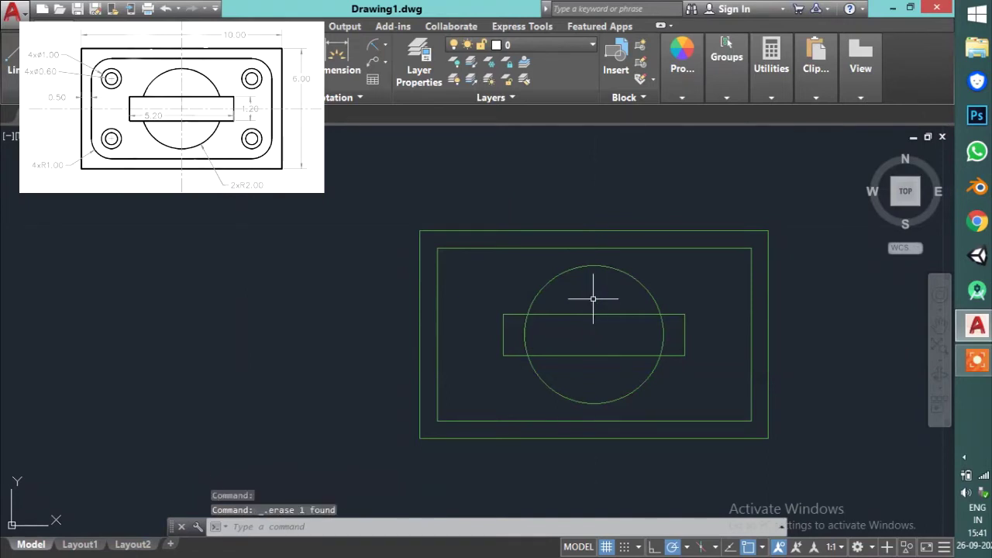
pyautogui.write('tr')
pyautogui.press('Return')
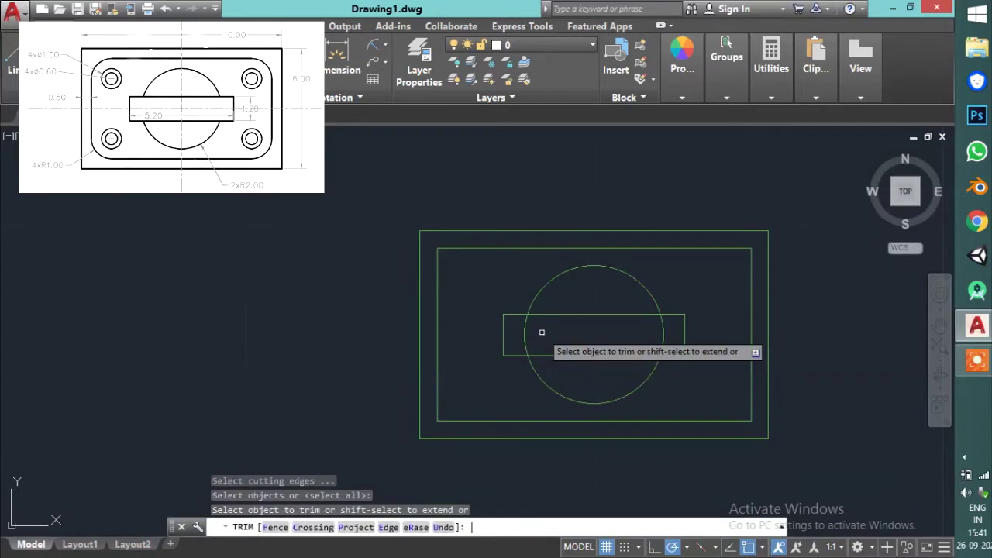
pyautogui.click(525, 334)
pyautogui.click(656, 337)
pyautogui.press('Escape')
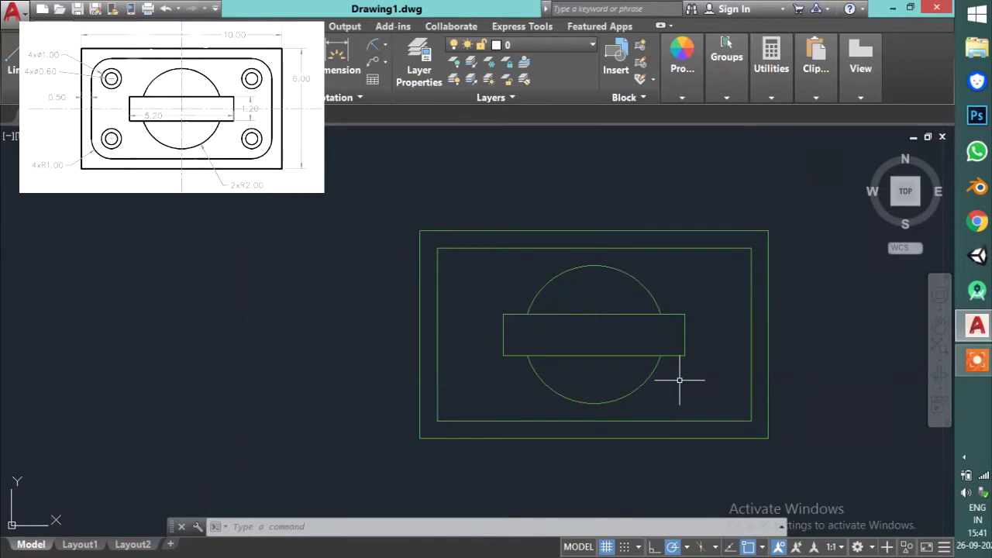
# Fillet the inner rectangle's upper-left corner with a radius of 1
pyautogui.write('f')
pyautogui.press('Return')
pyautogui.write('r')
pyautogui.press('Return')
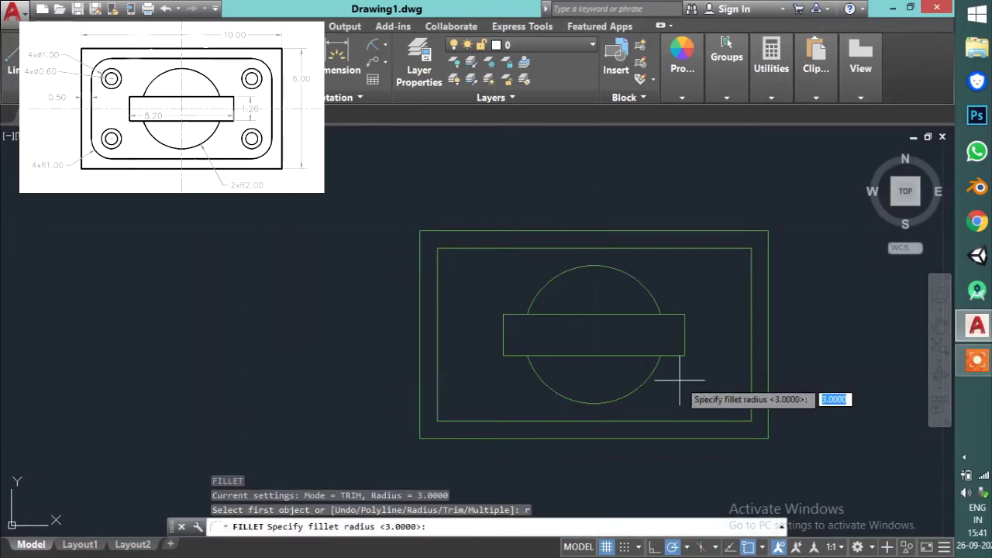
pyautogui.write('1')
pyautogui.press('Return')
pyautogui.click(437, 260)
pyautogui.click(454, 248)
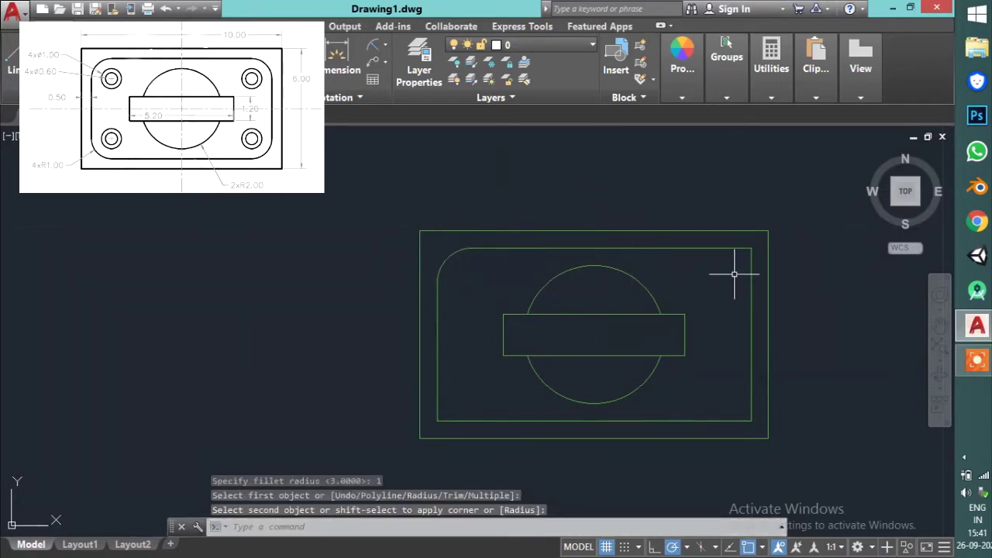
# Fillet the inner rectangle's upper-right, lower-right and lower-left corners with the same radius of 1
pyautogui.press('Return')
pyautogui.click(730, 247)
pyautogui.click(751, 272)
pyautogui.press('Return')
pyautogui.click(751, 410)
pyautogui.click(736, 421)
pyautogui.press('Return')
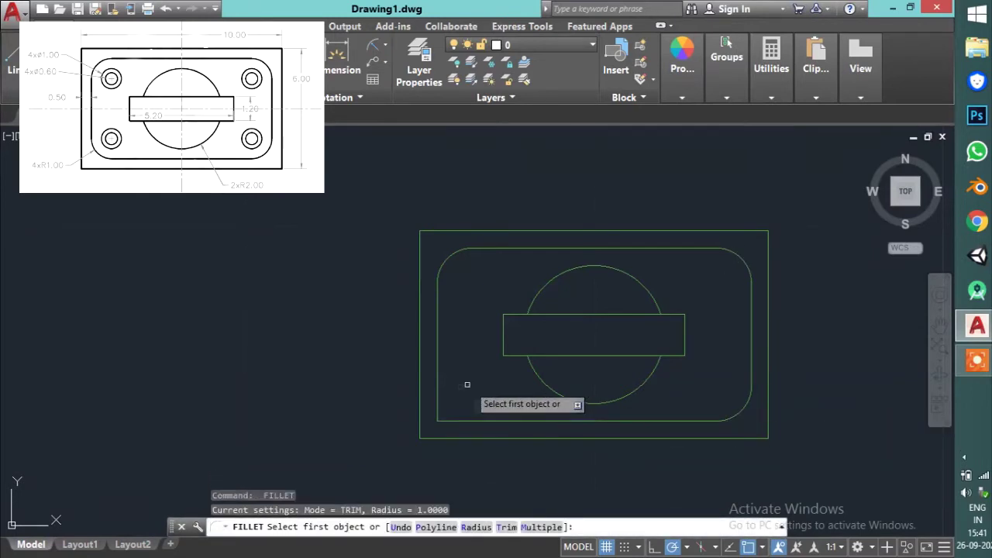
pyautogui.click(439, 410)
pyautogui.click(456, 421)
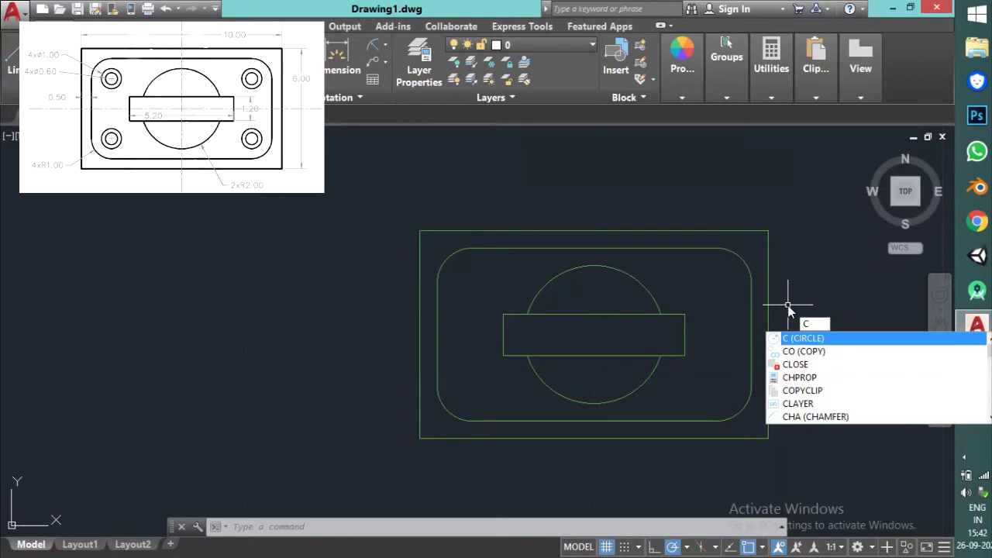
# Draw a circle of radius 0.5 centred on the upper-left fillet's centre
pyautogui.press('Return')
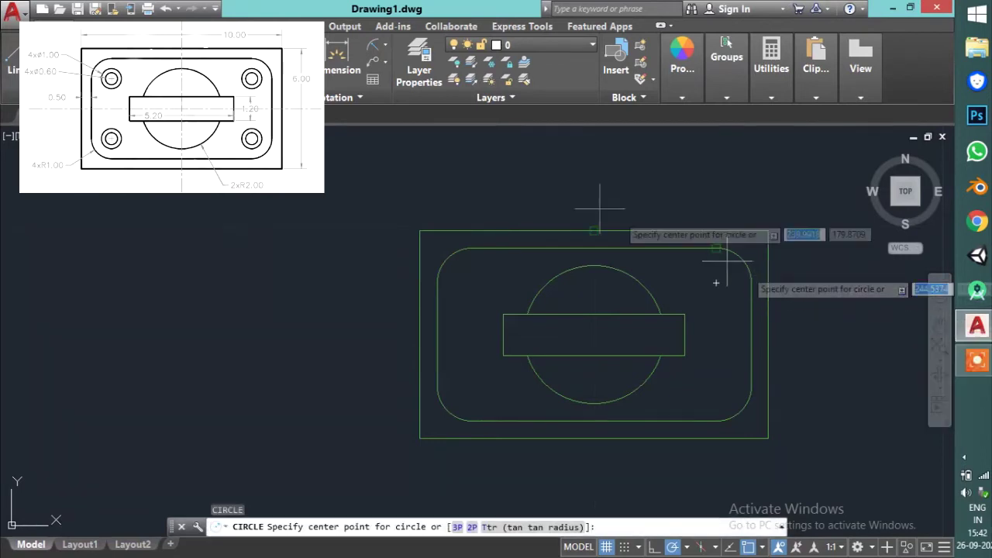
pyautogui.click(472, 282)
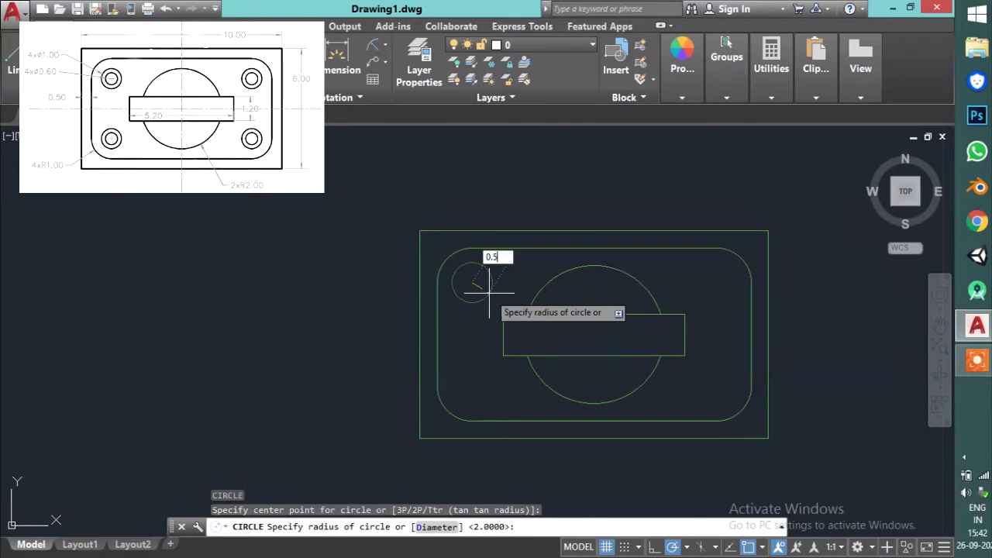
pyautogui.press('Return')
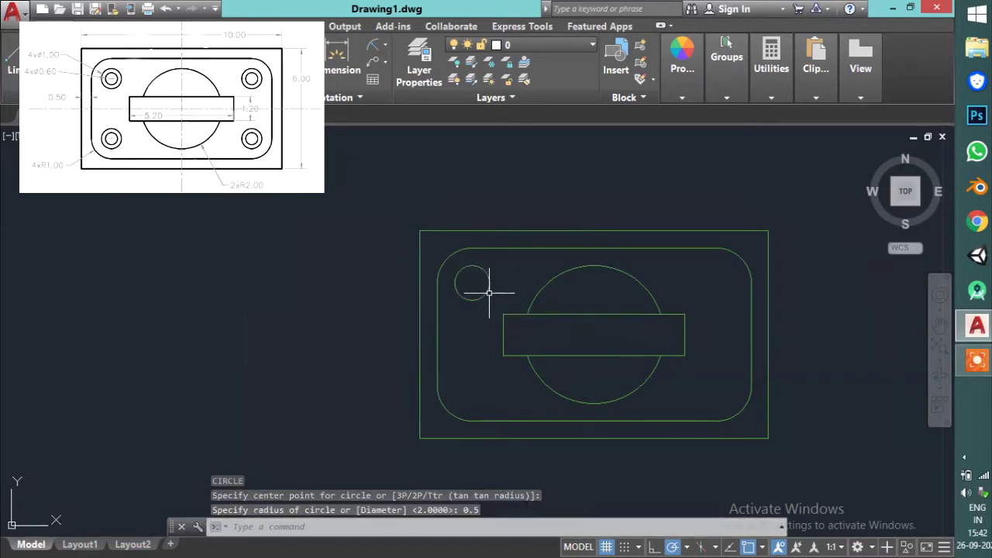
# Copy the radius 0.5 circle from its centre to the centres of the other three corner fillets
pyautogui.click(486, 296)
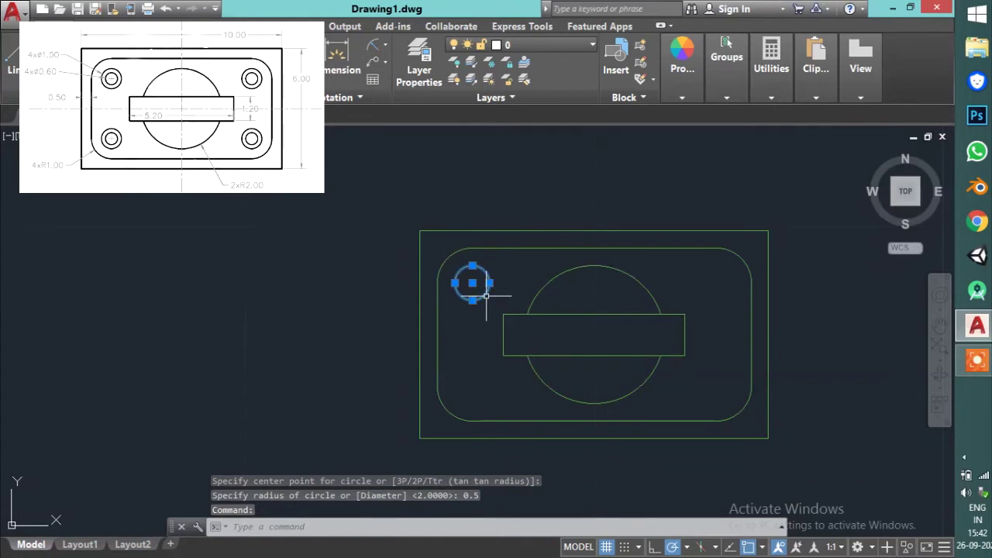
pyautogui.write('co')
pyautogui.press('Return')
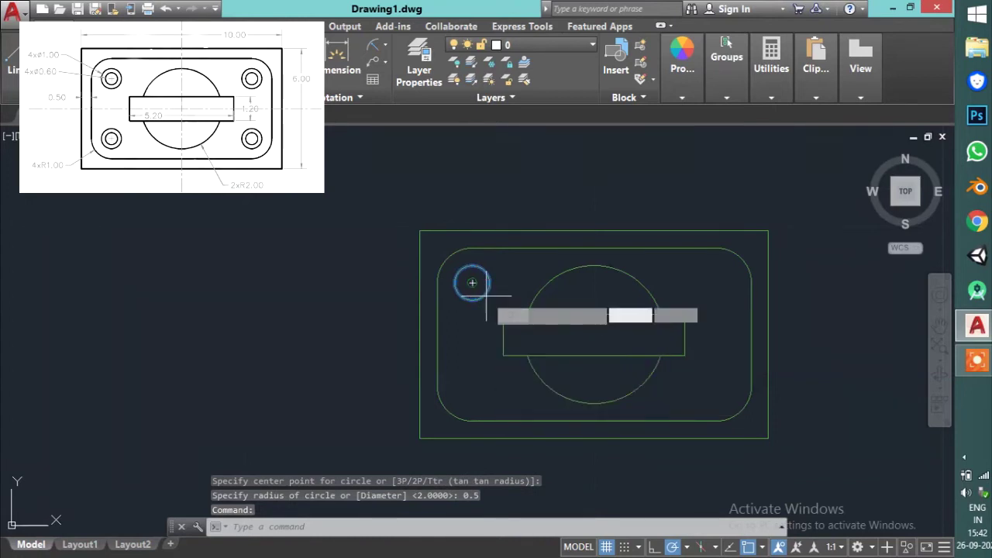
pyautogui.click(472, 283)
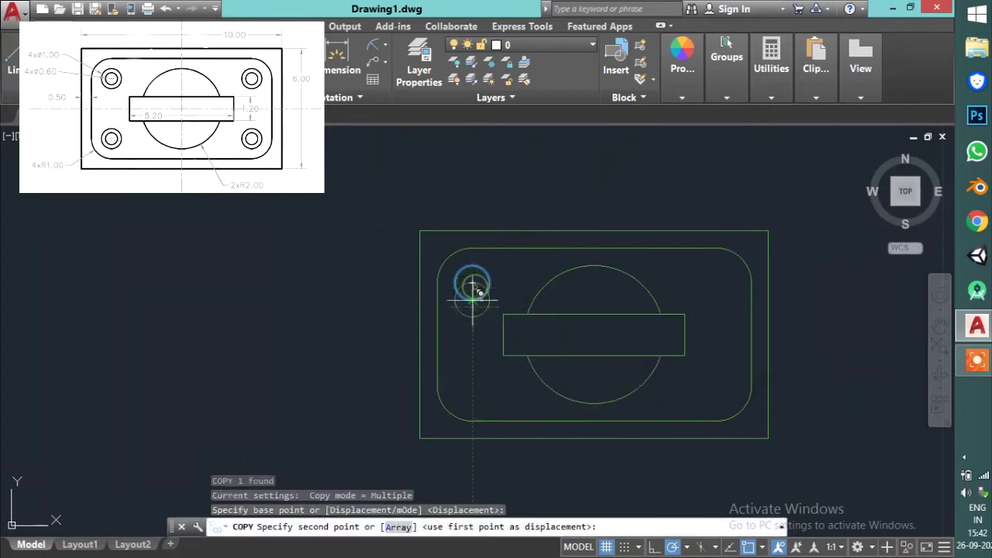
pyautogui.click(472, 386)
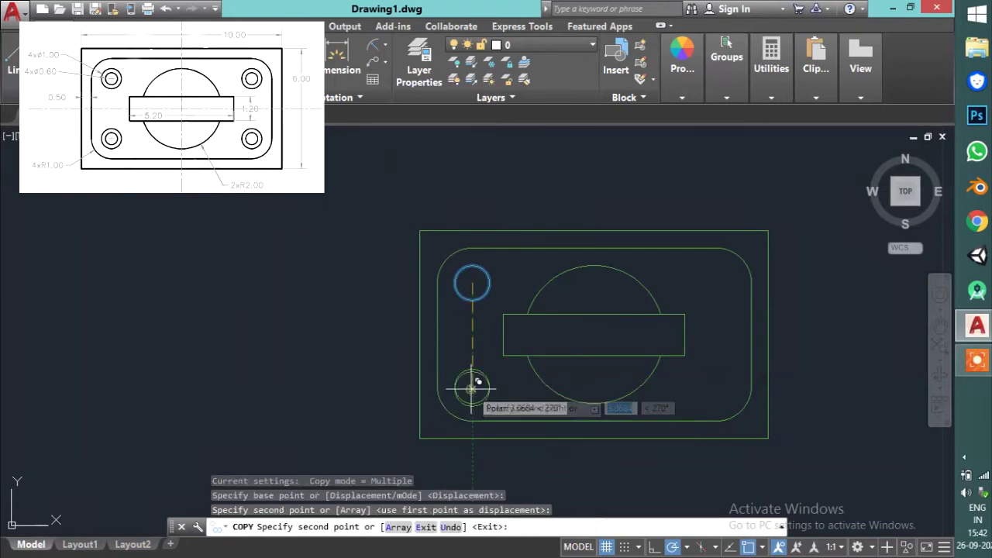
pyautogui.click(716, 386)
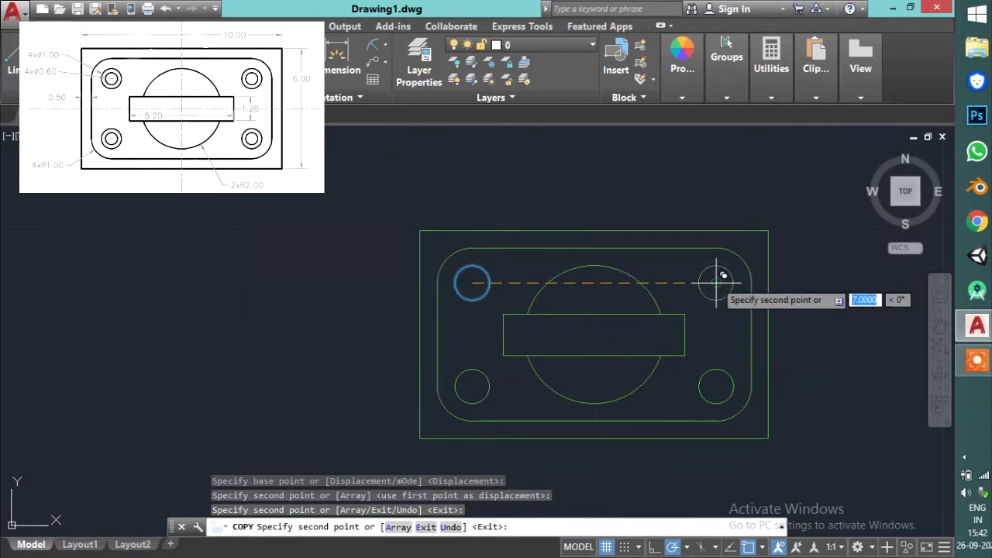
pyautogui.click(715, 282)
pyautogui.press('Escape')
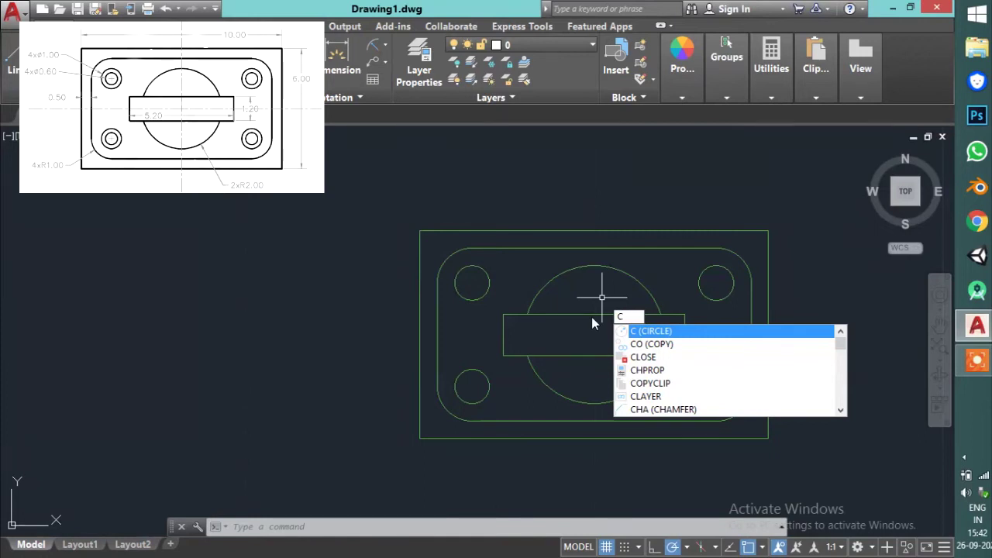
# Draw a concentric circle of radius 0.3 inside the upper-left corner circle
pyautogui.press('Return')
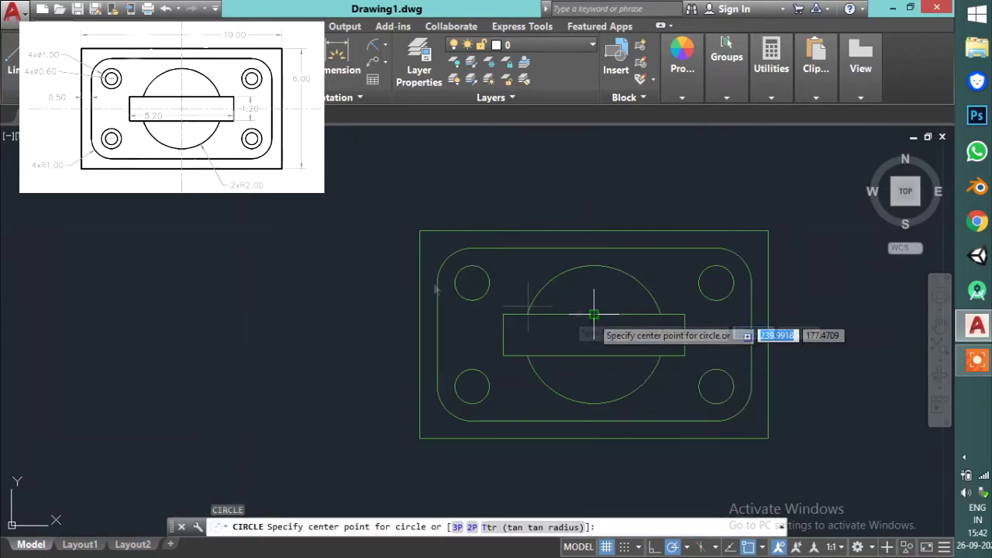
pyautogui.click(473, 283)
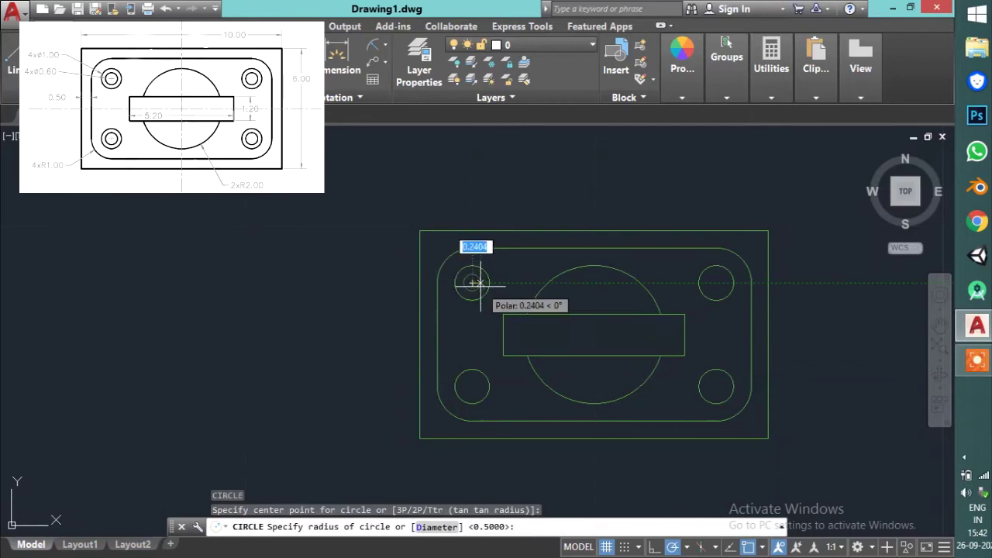
pyautogui.write('0')
pyautogui.press('Return')
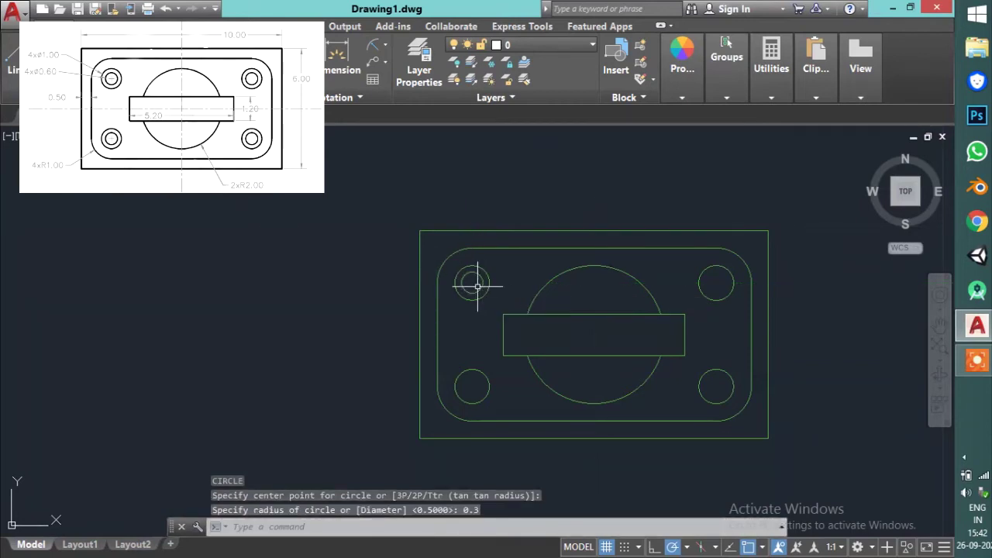
# Copy the radius 0.3 circle from its centre to the centres of the other three corner circles
pyautogui.click(478, 286)
pyautogui.write('co')
pyautogui.press('Return')
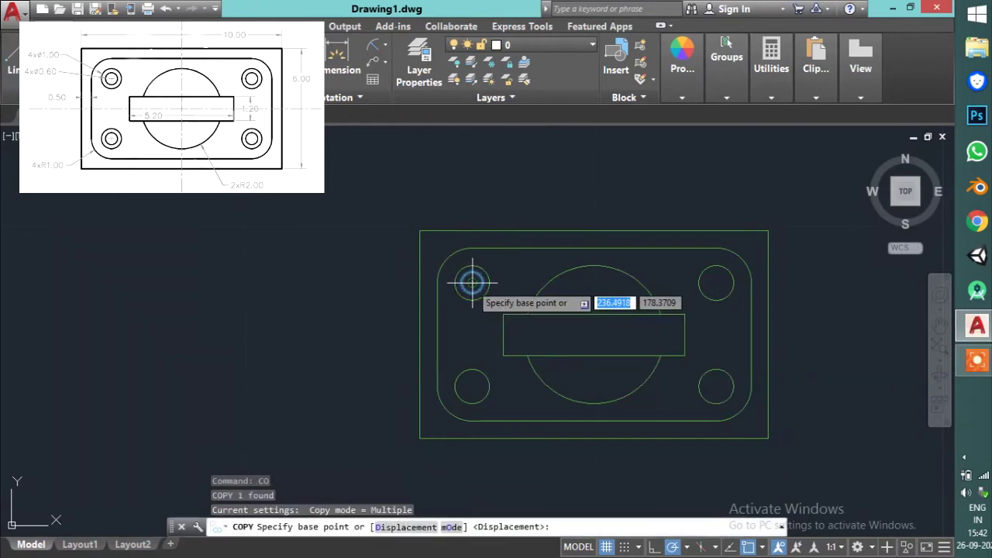
pyautogui.click(472, 284)
pyautogui.click(472, 385)
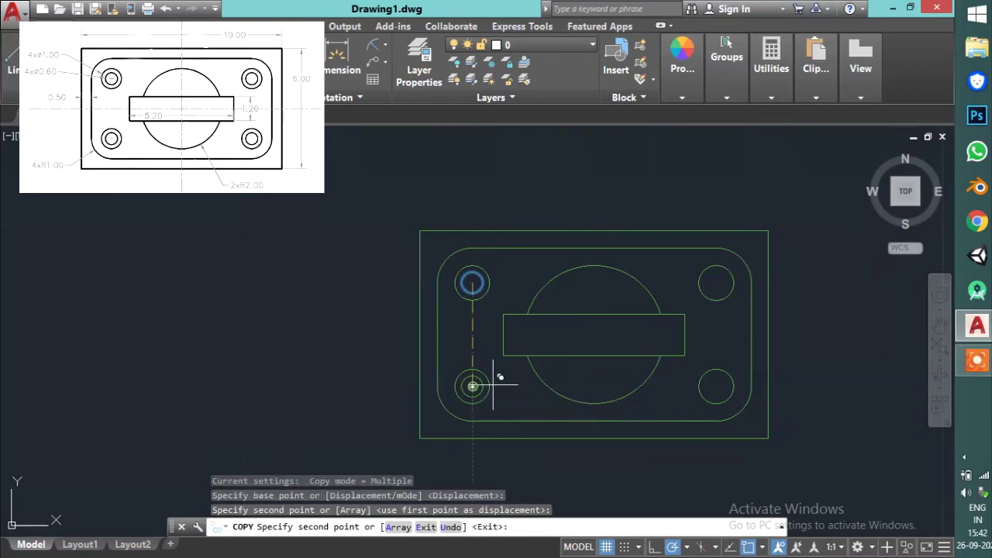
pyautogui.click(716, 386)
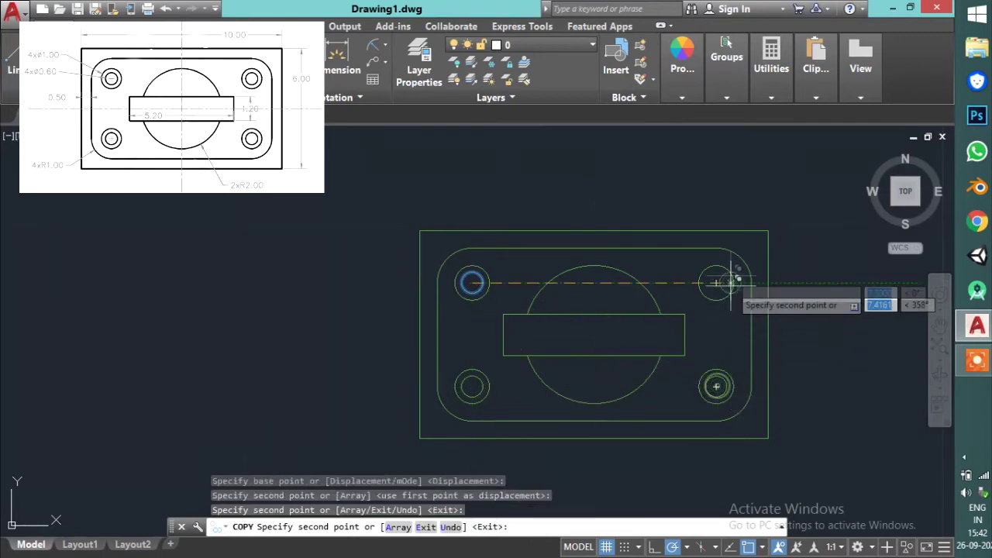
pyautogui.click(716, 282)
pyautogui.press('Escape')
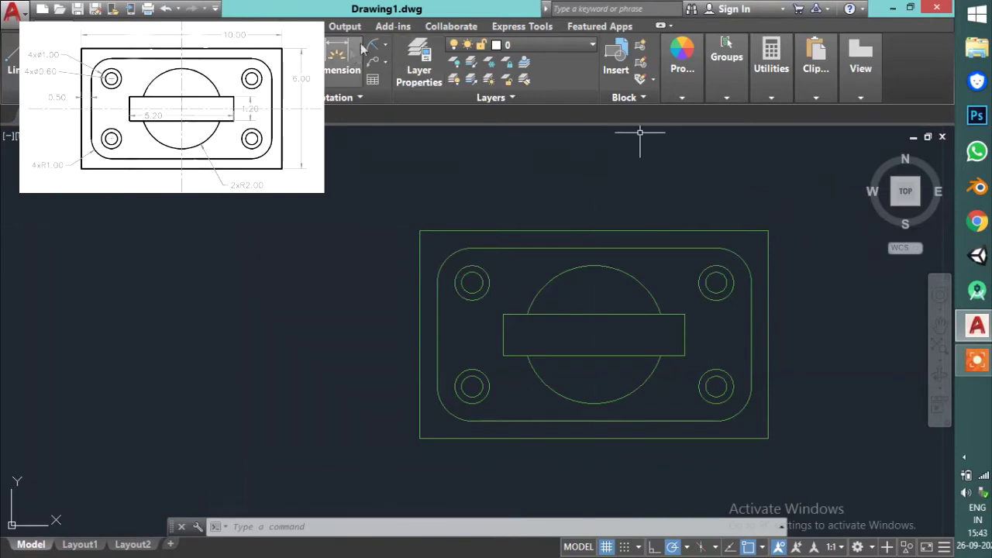
# Add linear dimensions for the outer rectangle's width above the plate and its height to the right of it
pyautogui.click(385, 47)
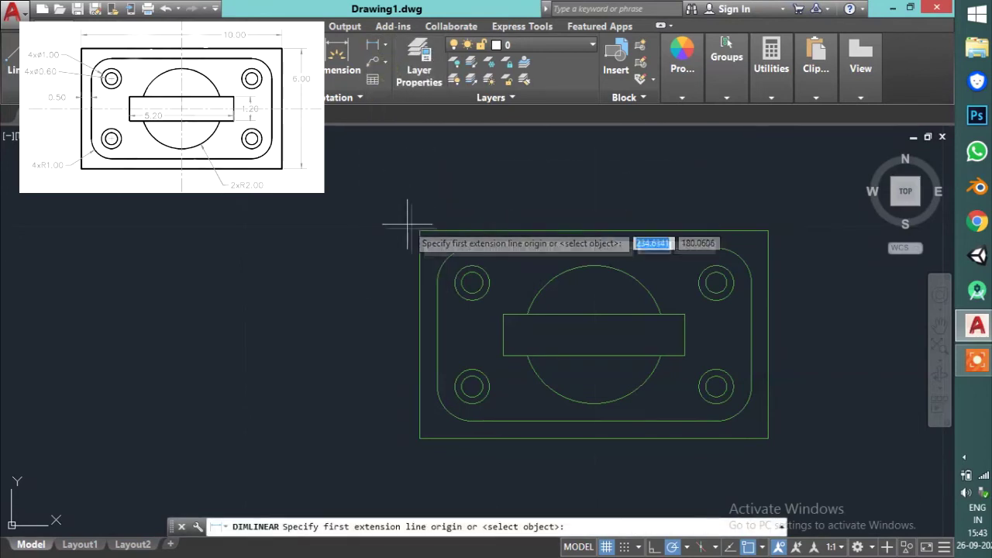
pyautogui.click(419, 231)
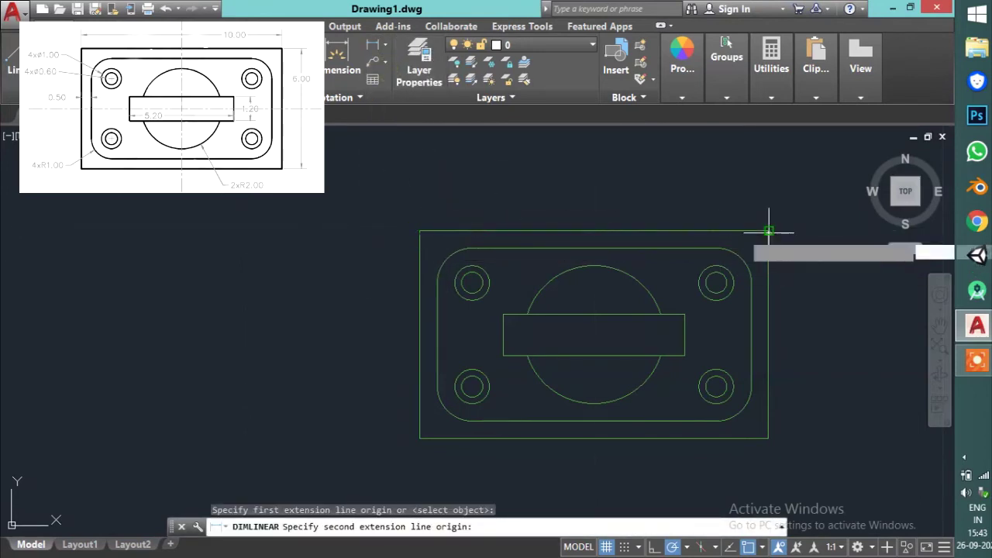
pyautogui.click(771, 221)
pyautogui.click(770, 182)
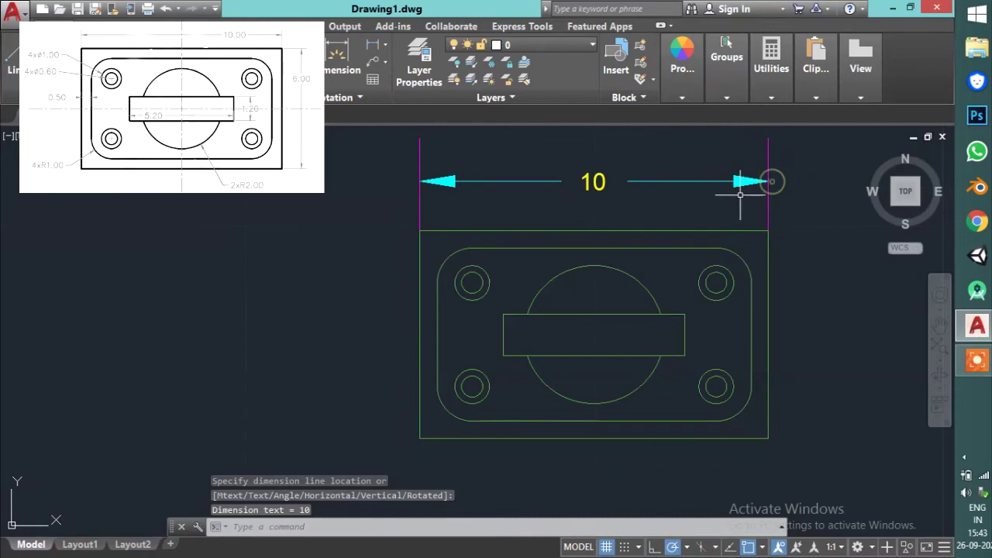
pyautogui.press('Return')
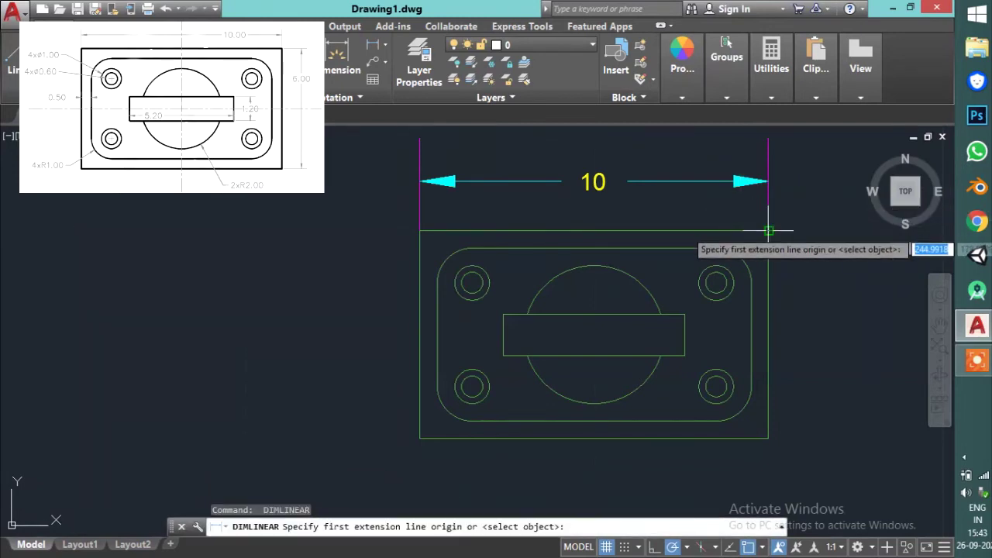
pyautogui.click(768, 230)
pyautogui.click(768, 437)
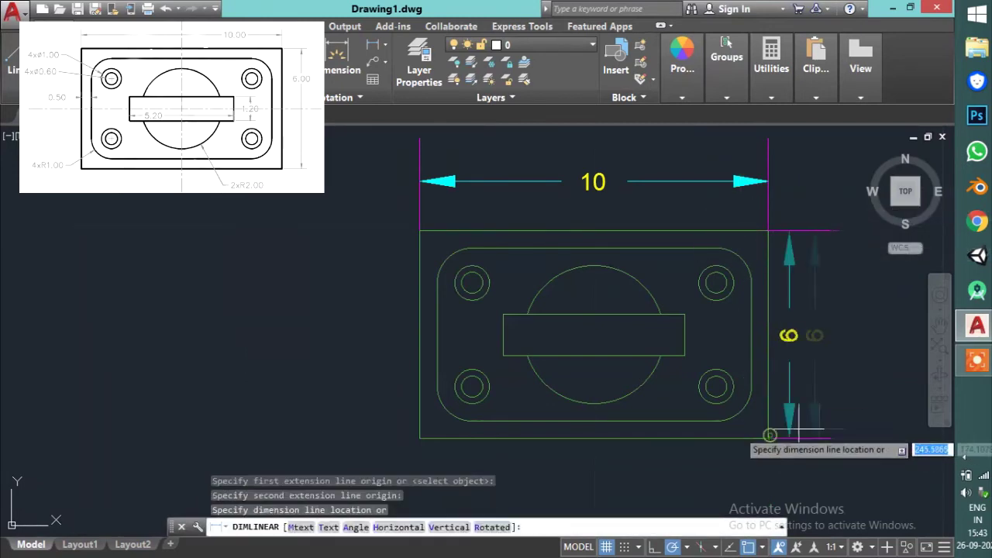
pyautogui.click(840, 429)
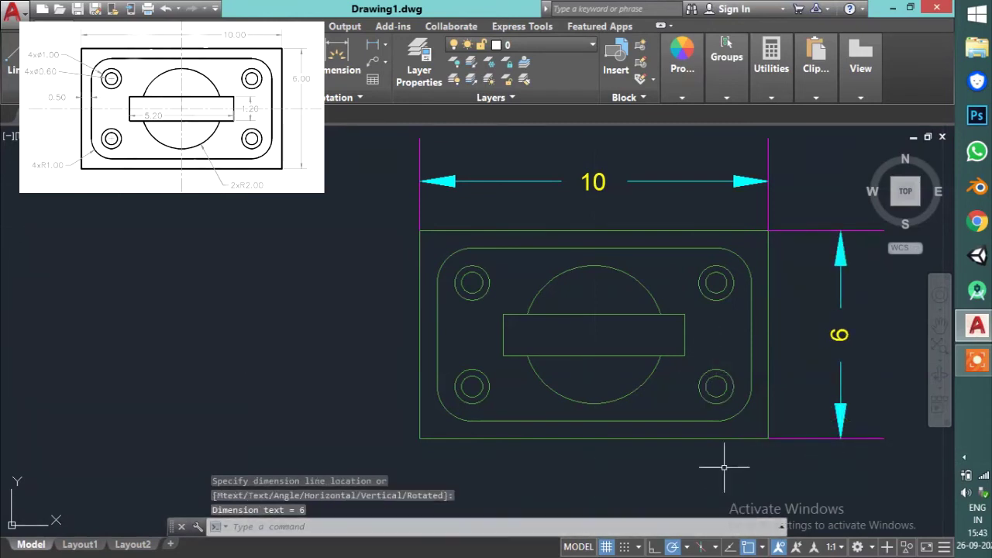
# Add a linear dimension for the central bar's length between its end midpoints, placed below the plate
pyautogui.press('Return')
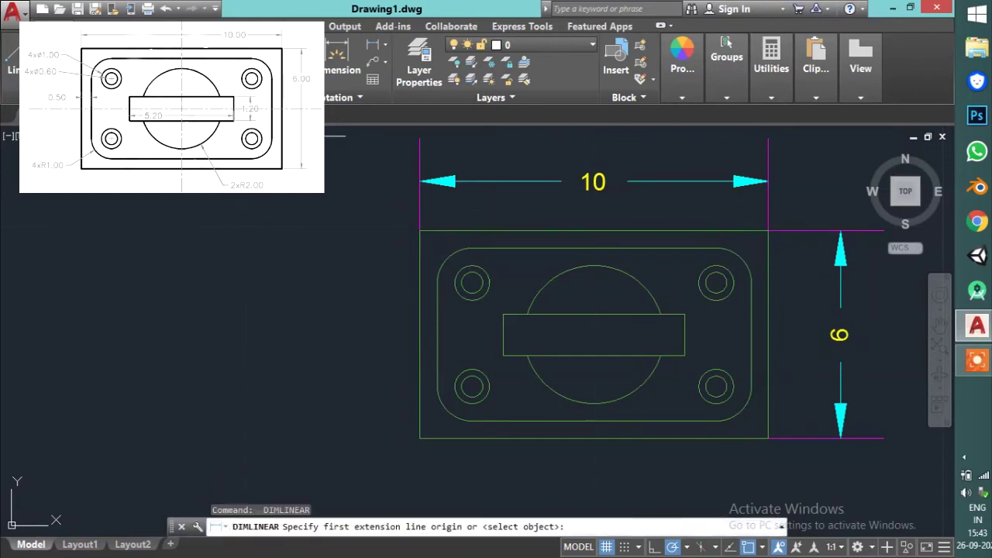
pyautogui.click(503, 335)
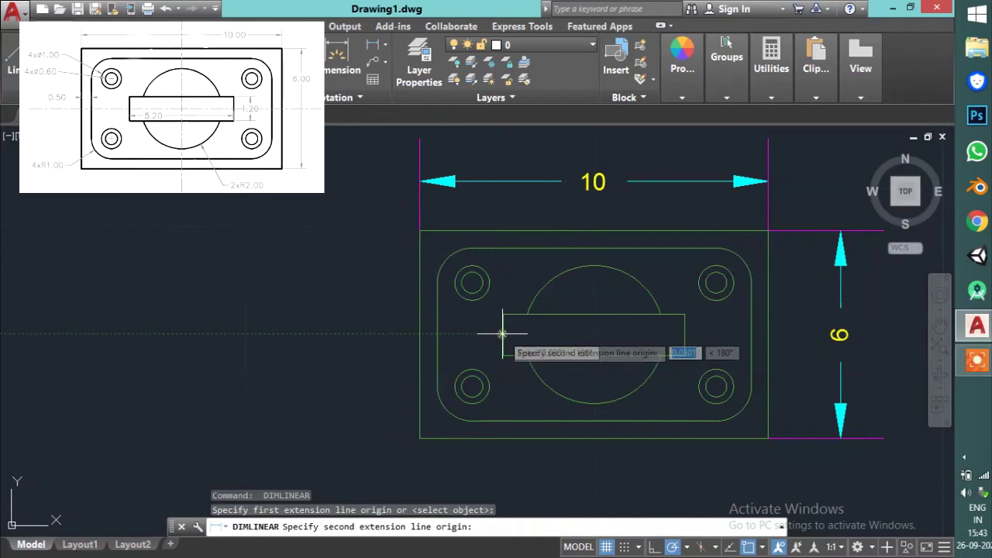
pyautogui.click(685, 334)
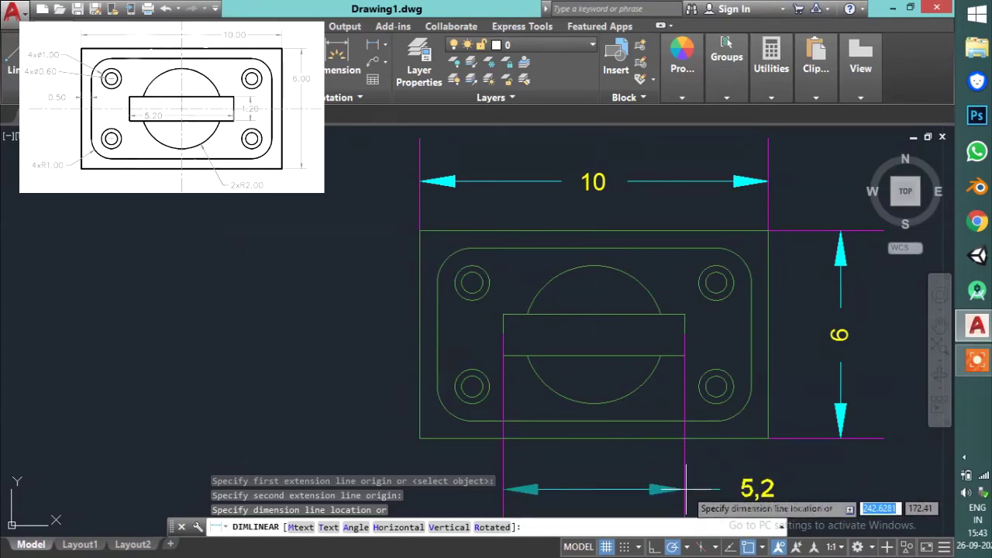
pyautogui.click(685, 493)
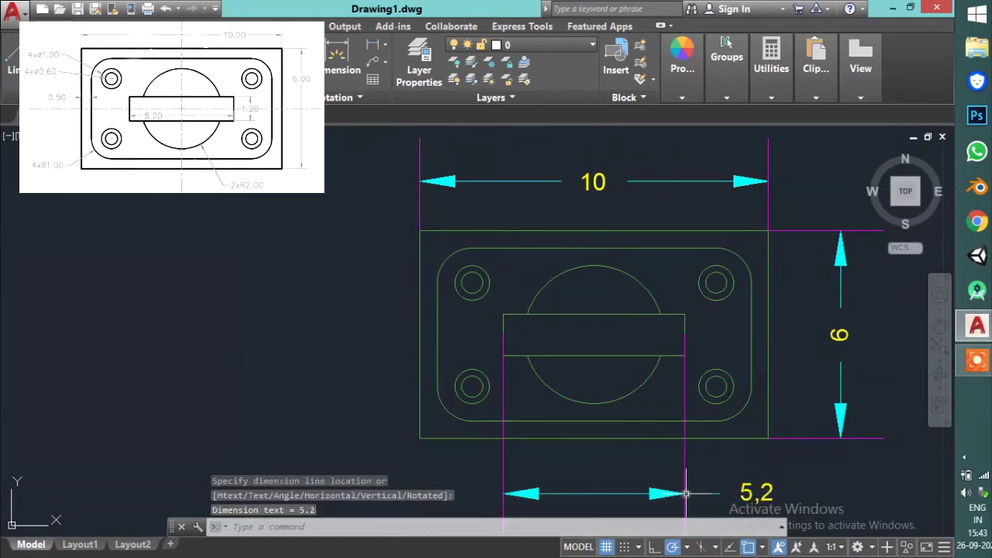
pyautogui.press('Return')
pyautogui.click(685, 314)
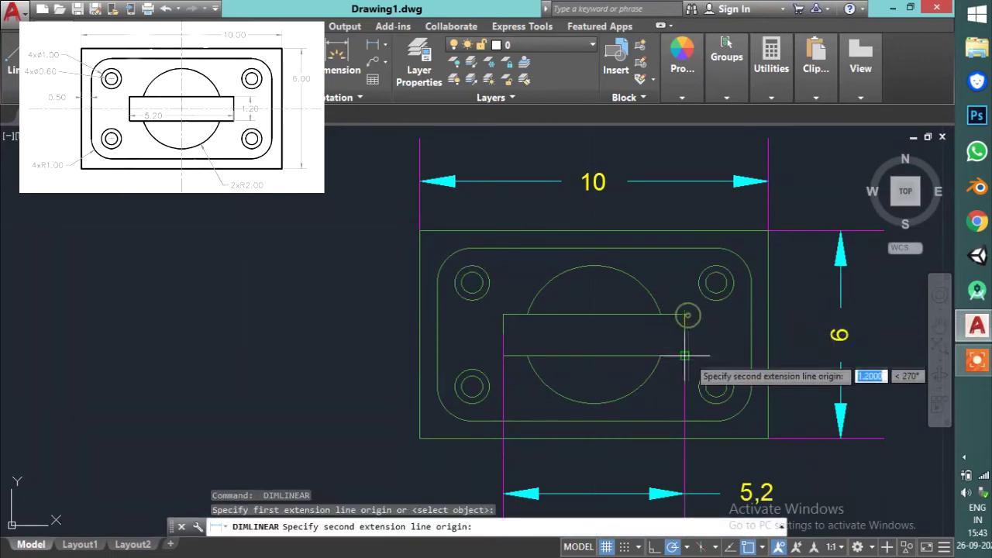
pyautogui.click(685, 356)
pyautogui.press('Escape')
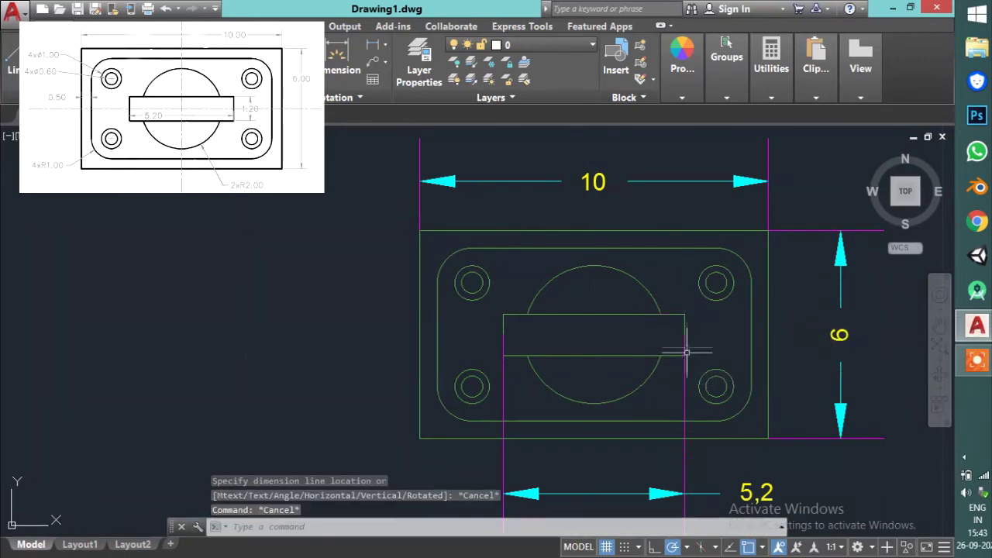
# Add a linear dimension for the central bar's height, placed between the plate's right edge and the overall height dimension
pyautogui.press('Return')
pyautogui.click(685, 314)
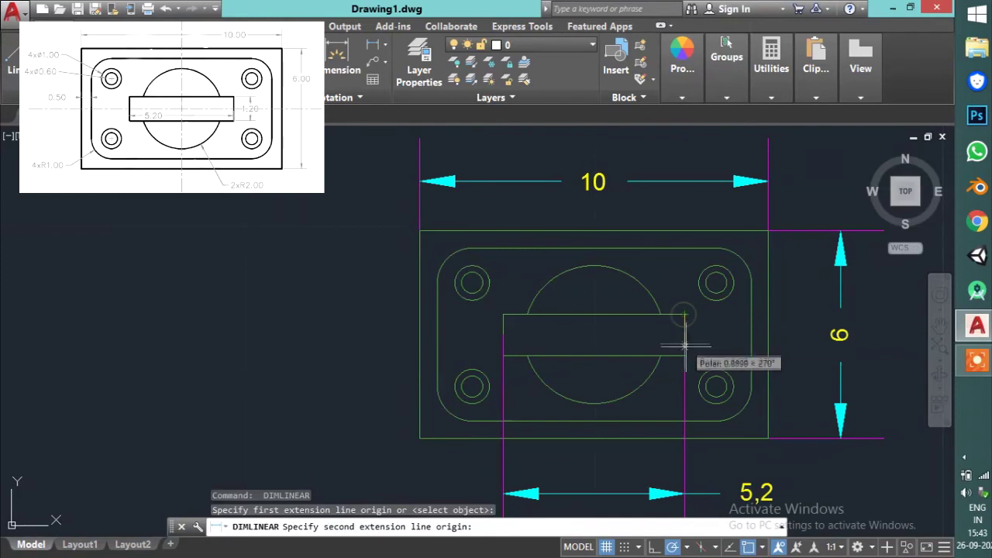
pyautogui.click(686, 356)
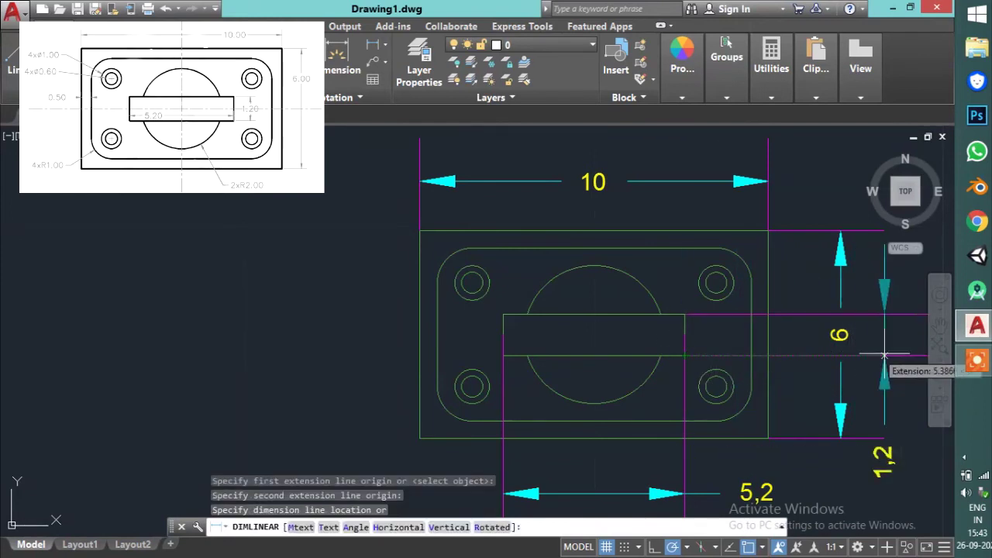
pyautogui.click(801, 347)
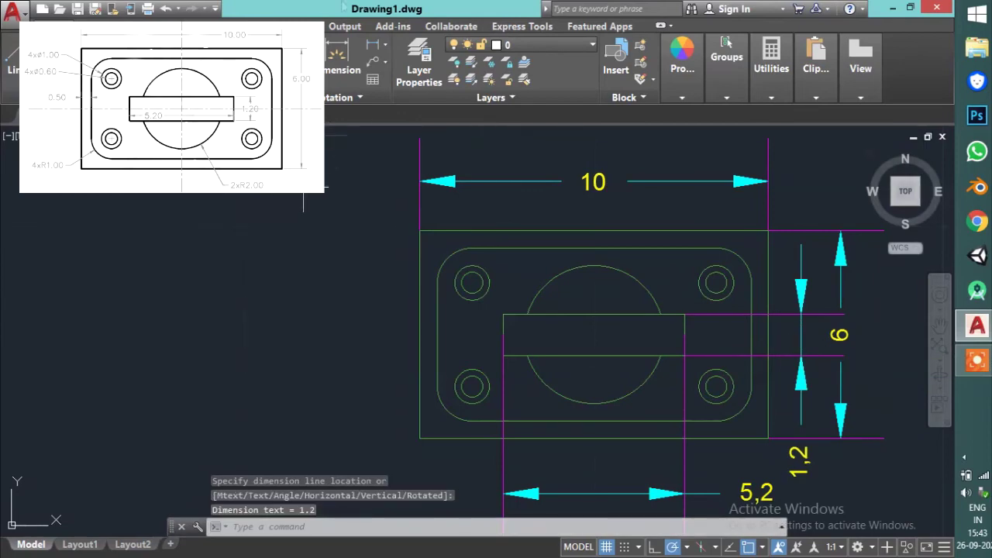
# Add a radius dimension to the inset rectangle's upper-left rounded corner, with its text outside the plate
pyautogui.click(383, 44)
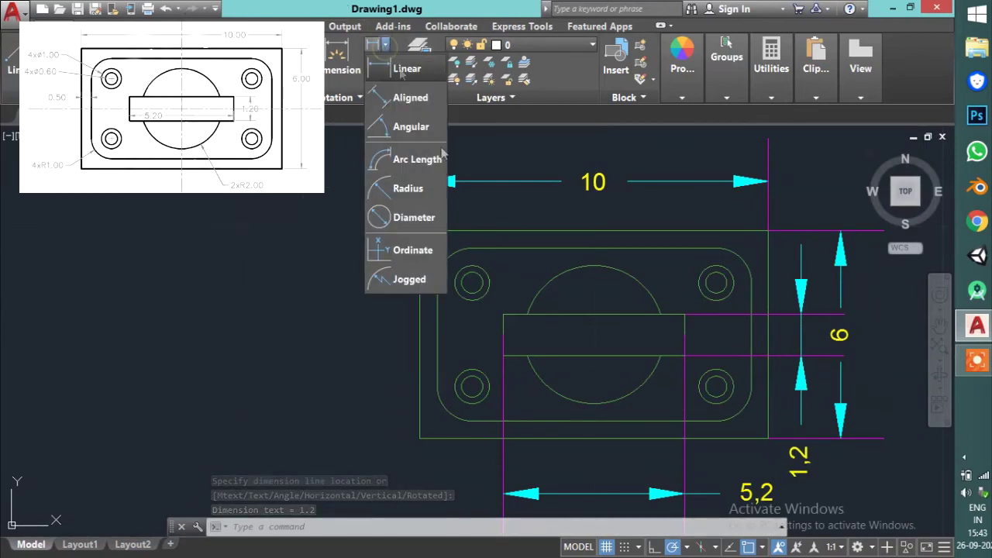
pyautogui.click(409, 188)
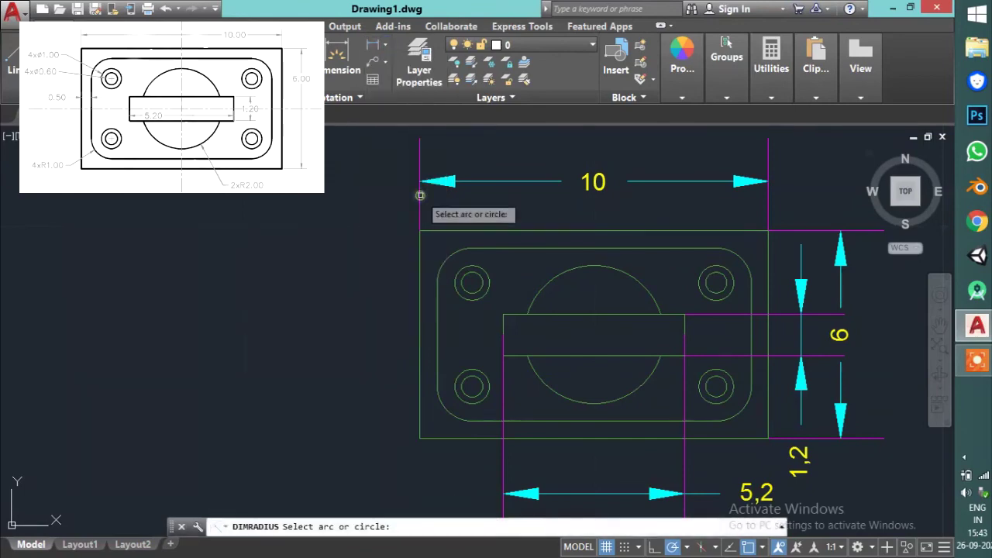
pyautogui.click(447, 263)
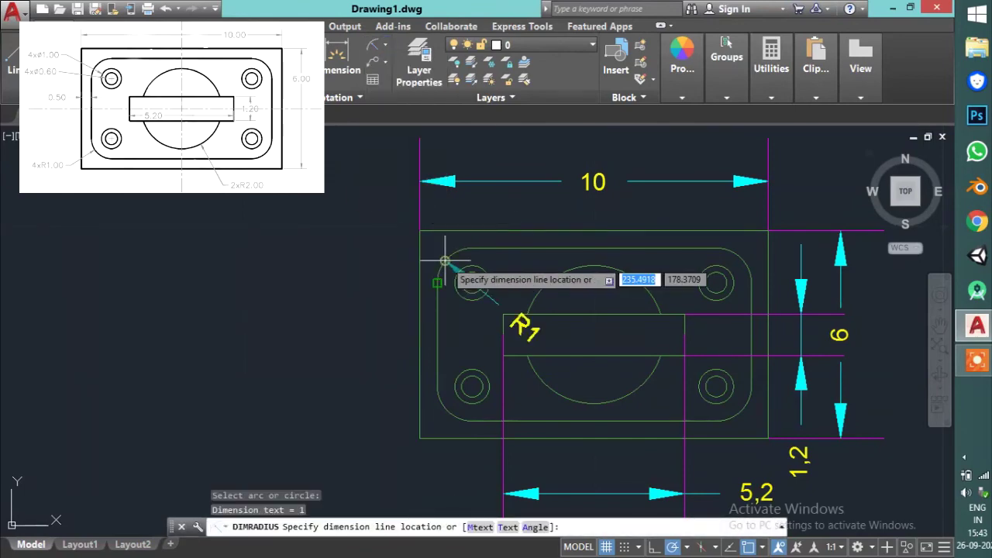
pyautogui.click(370, 216)
# Add radius dimensions to the outer and inner circles of the lower-left hole, with their texts left of the plate
pyautogui.press('Return')
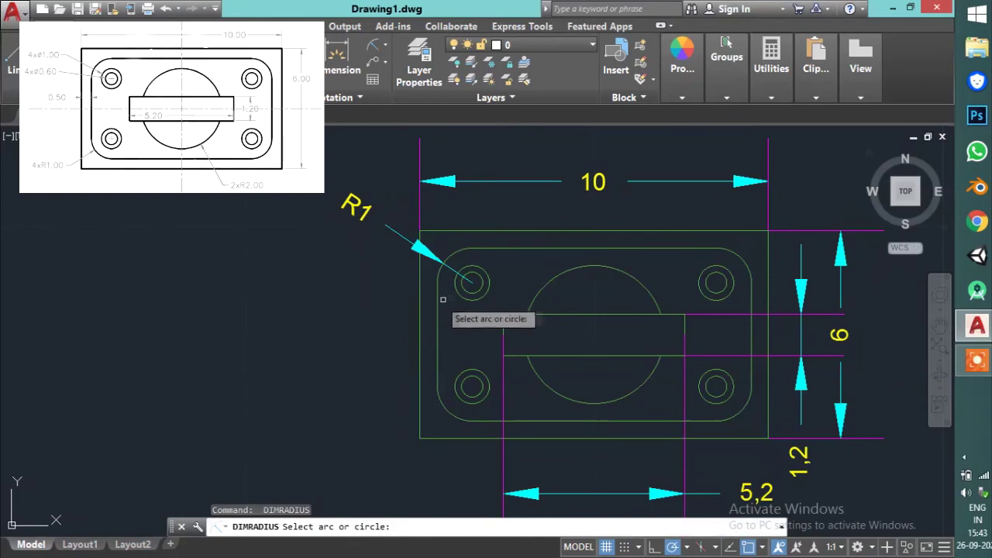
pyautogui.click(455, 382)
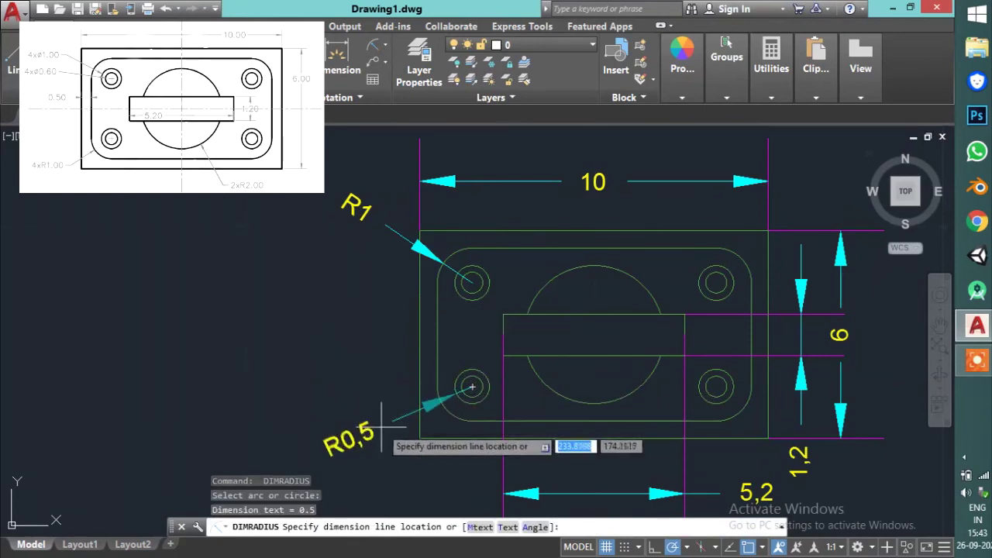
pyautogui.click(394, 416)
pyautogui.press('Return')
pyautogui.click(462, 387)
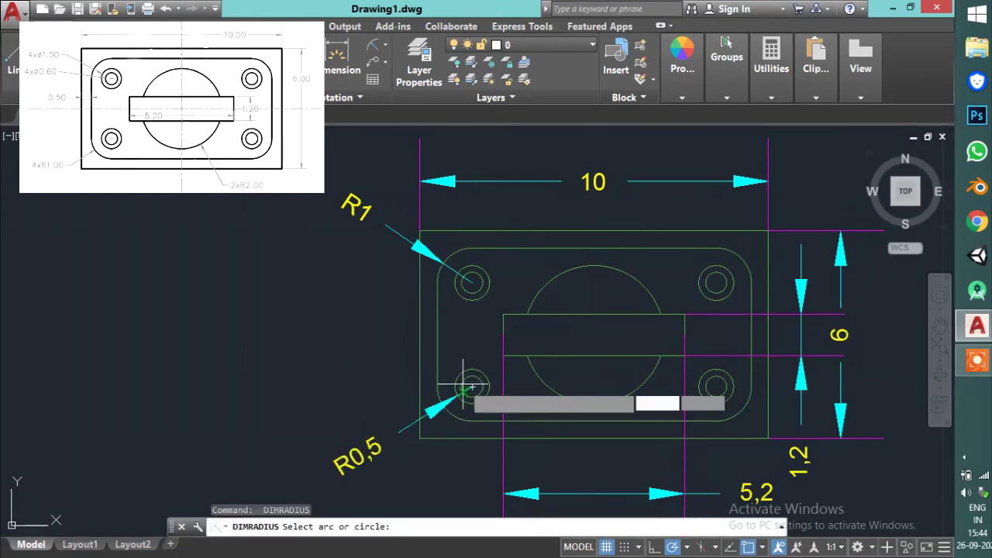
pyautogui.click(388, 385)
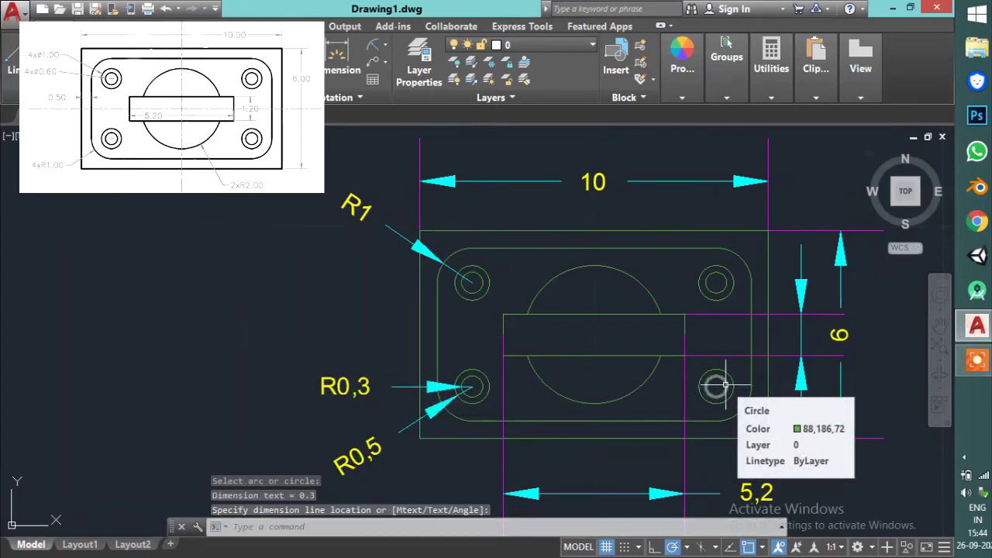
# Add a linear dimension for the gap between the left edges of the outer and inset rectangles, level with the plate's top edge
pyautogui.click(341, 58)
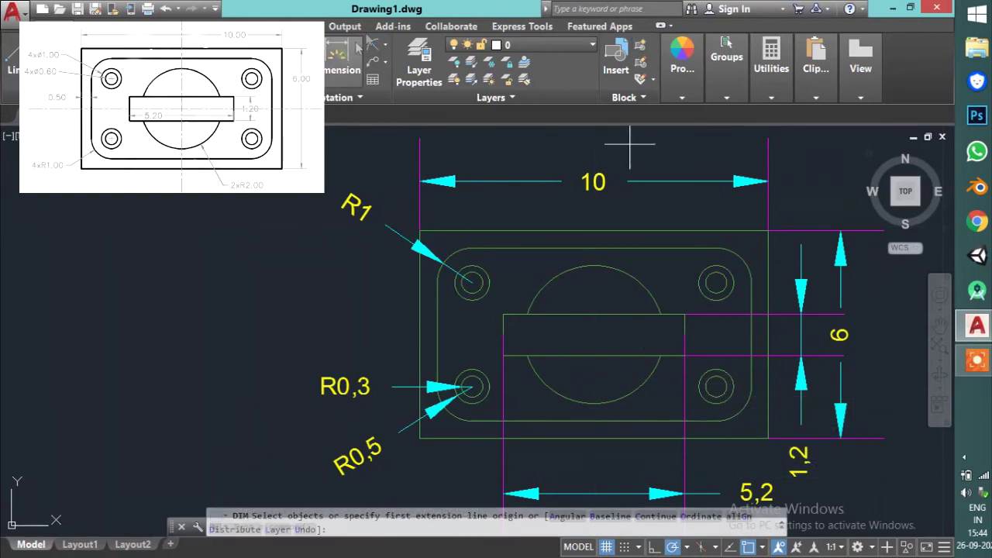
pyautogui.click(385, 46)
pyautogui.click(392, 68)
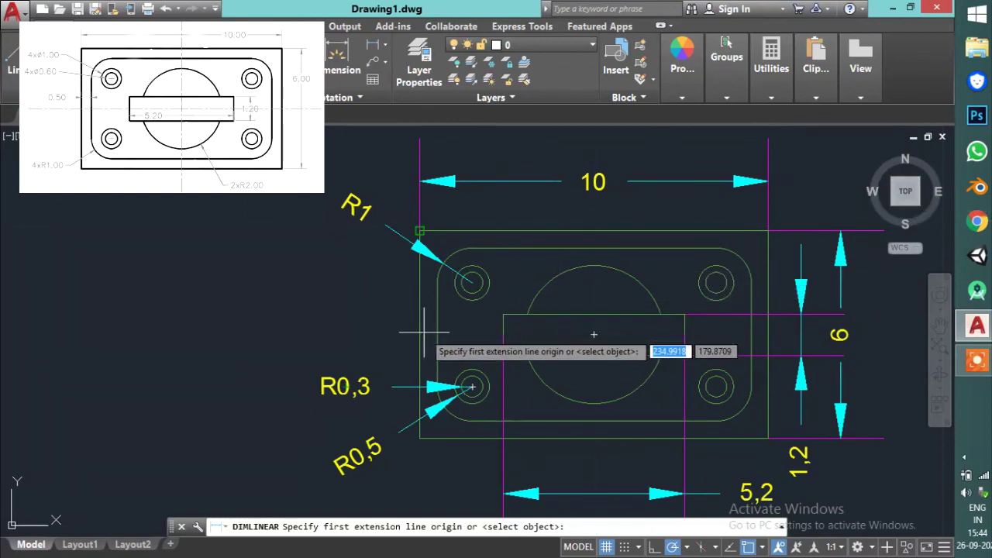
pyautogui.click(435, 283)
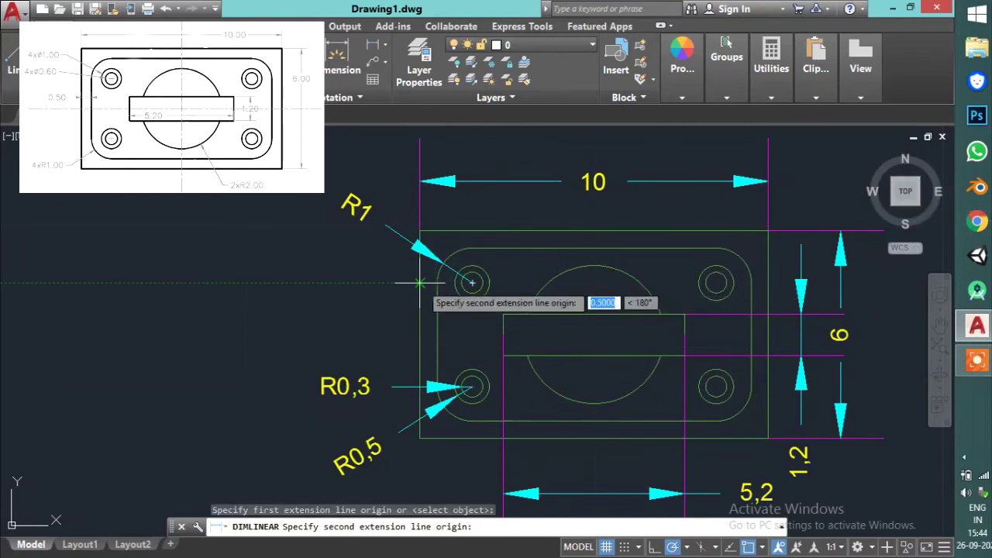
pyautogui.click(419, 283)
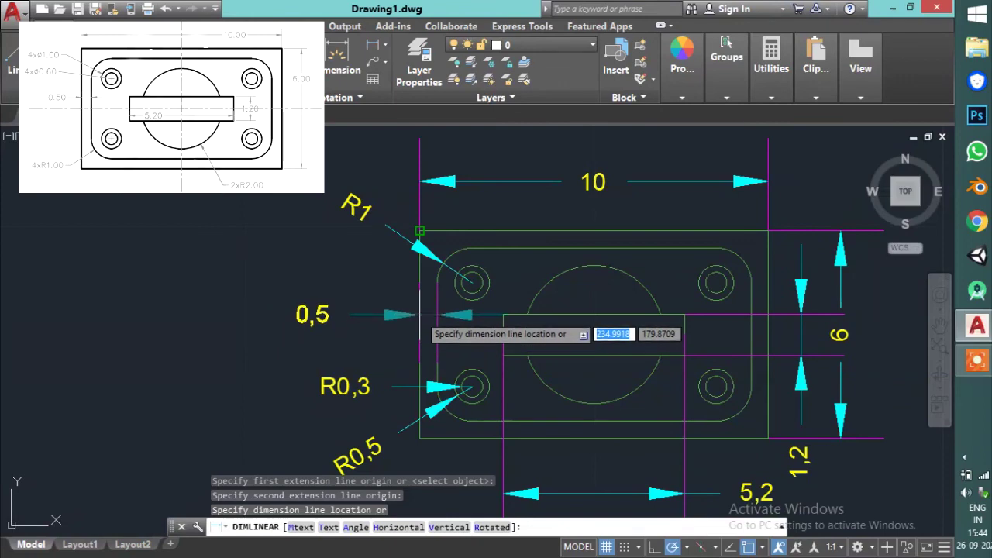
pyautogui.click(419, 231)
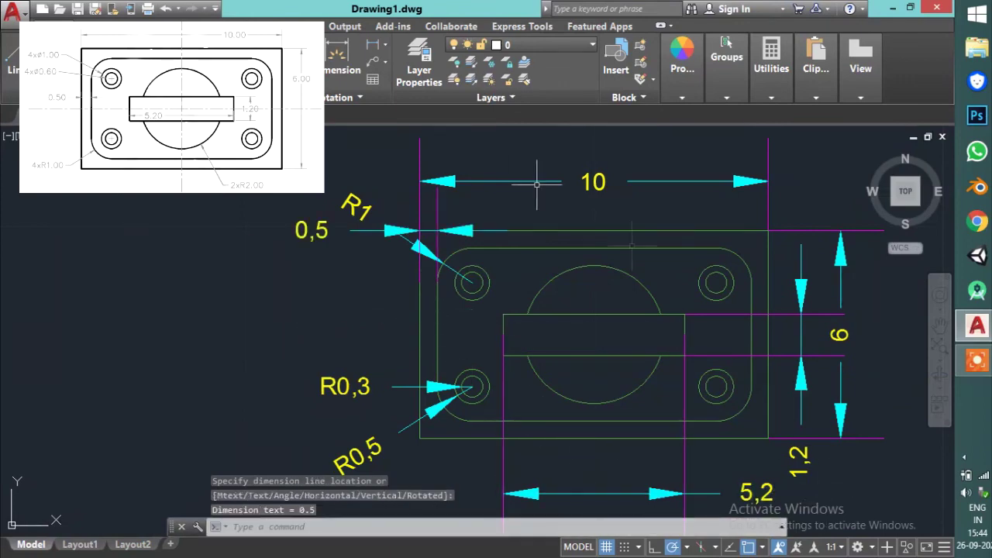
# Move the edge-gap dimension line up so it sits above the plate's overall width dimension
pyautogui.click(428, 231)
pyautogui.click(420, 231)
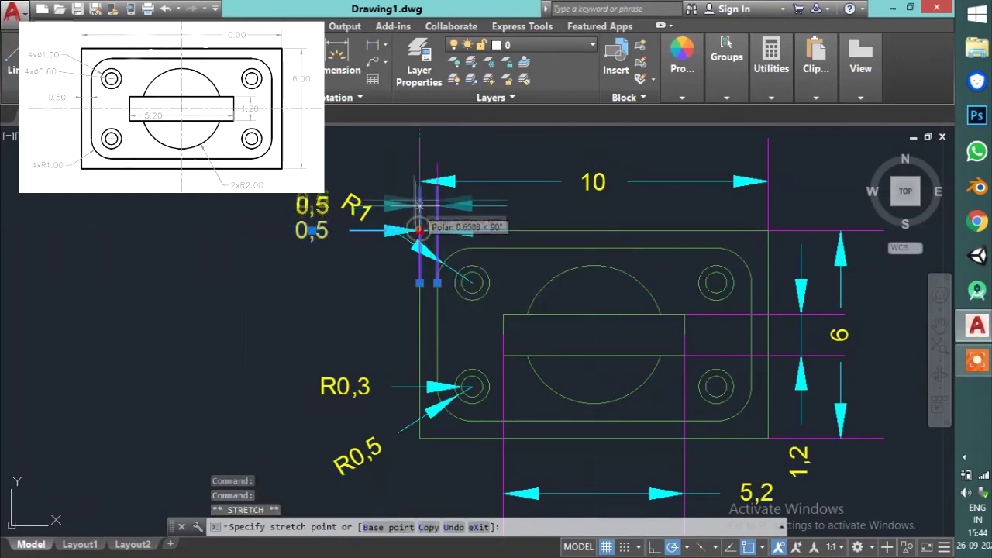
pyautogui.click(407, 145)
pyautogui.press('Escape')
pyautogui.scroll(-2, 540, 370)
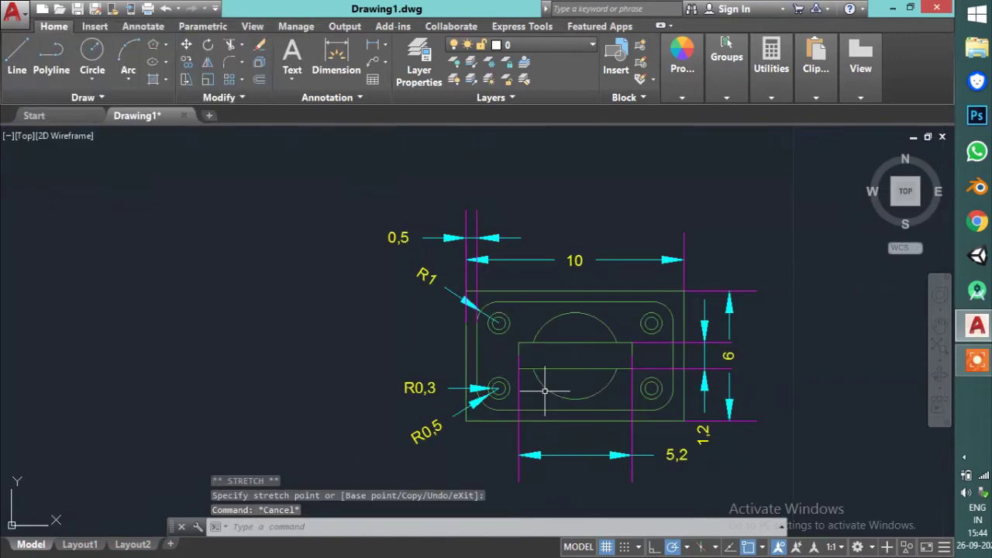